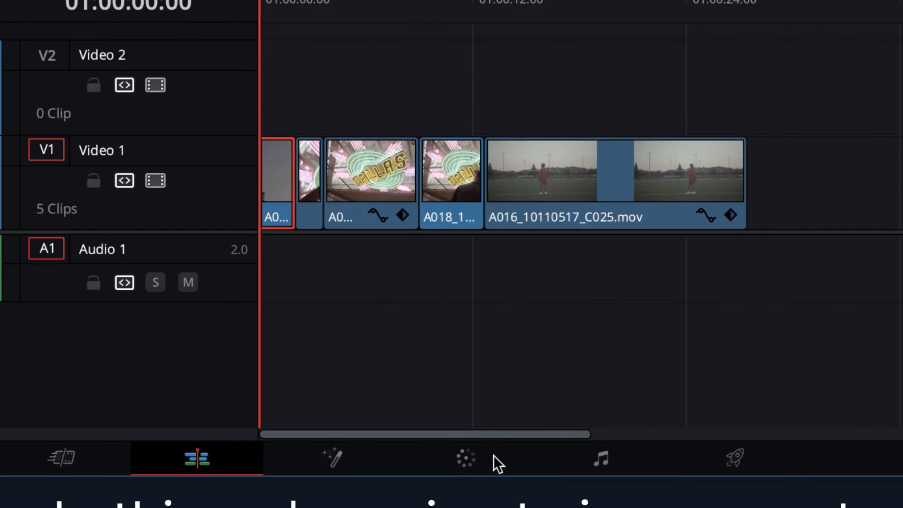
Switch to the Color page and add a new PowerGrade album to the gallery
click(486, 462)
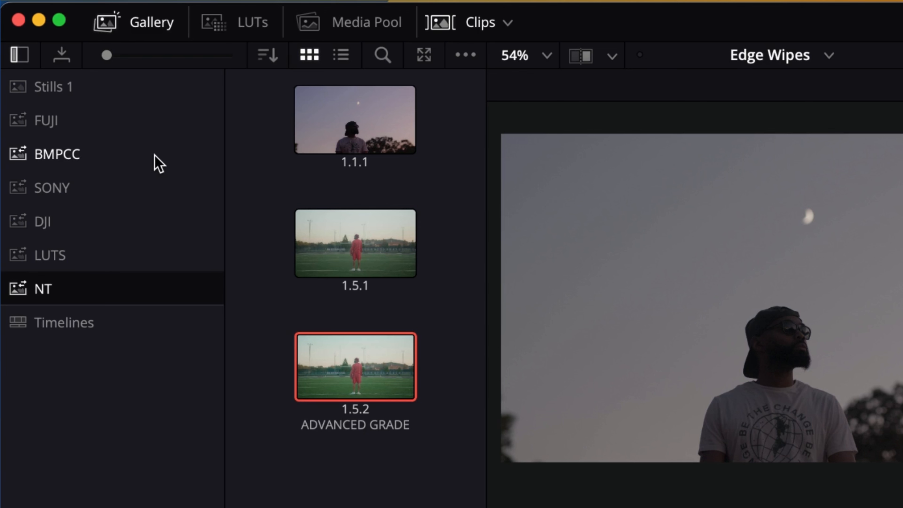
right_click(179, 166)
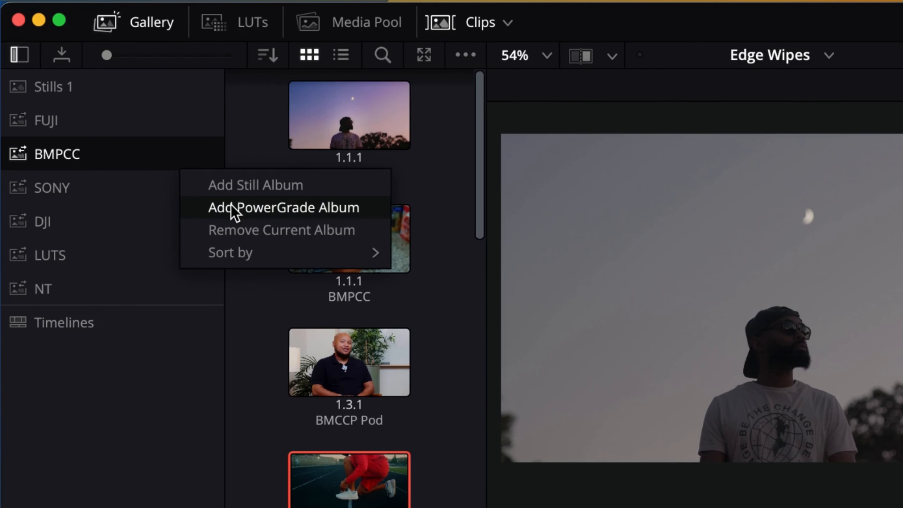
click(233, 210)
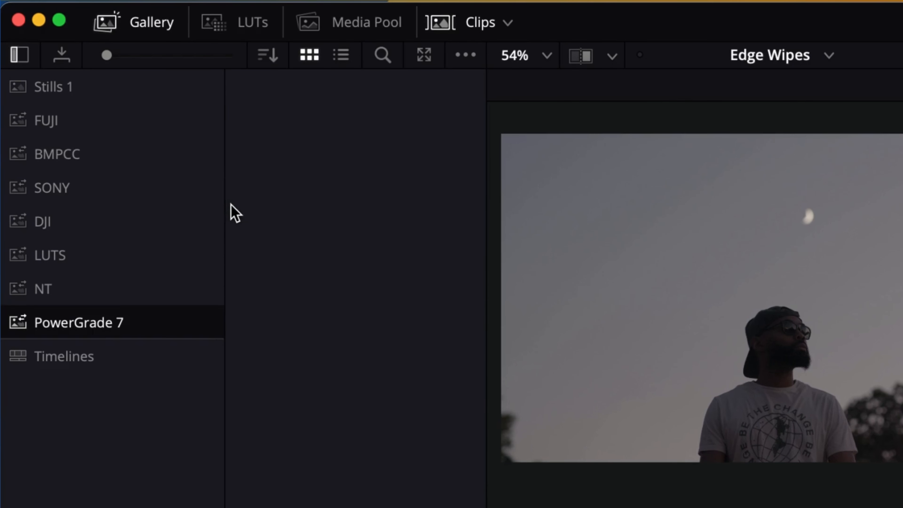
Rename the new PowerGrade album to CWC Node Tree
double_click(107, 322)
text(CWC Node Tree)
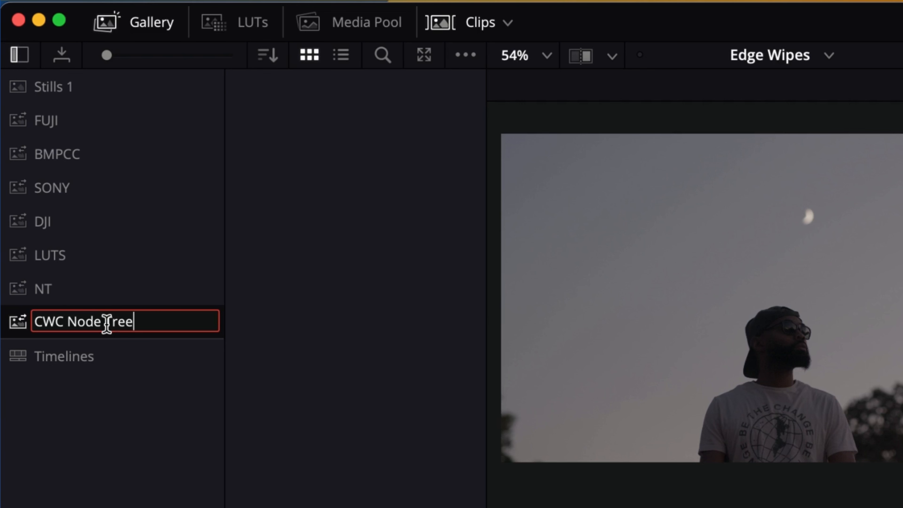
key(Return)
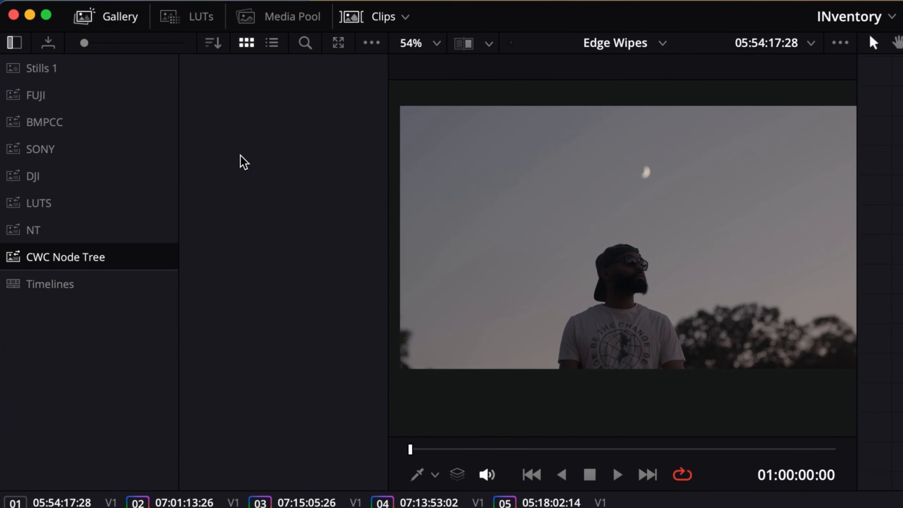
Import the BASIC GRADE 1.5.1 still from the DAVINCI NODE TREE folder into the album
right_click(304, 204)
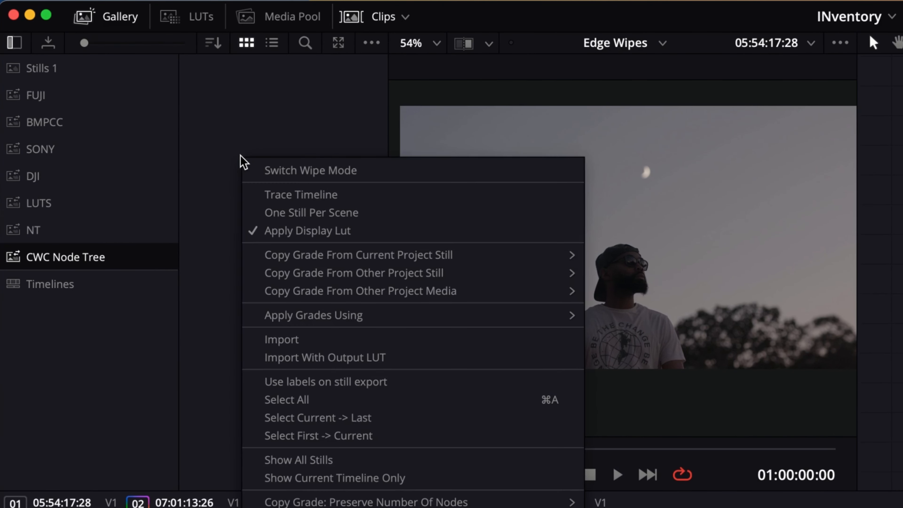
click(317, 343)
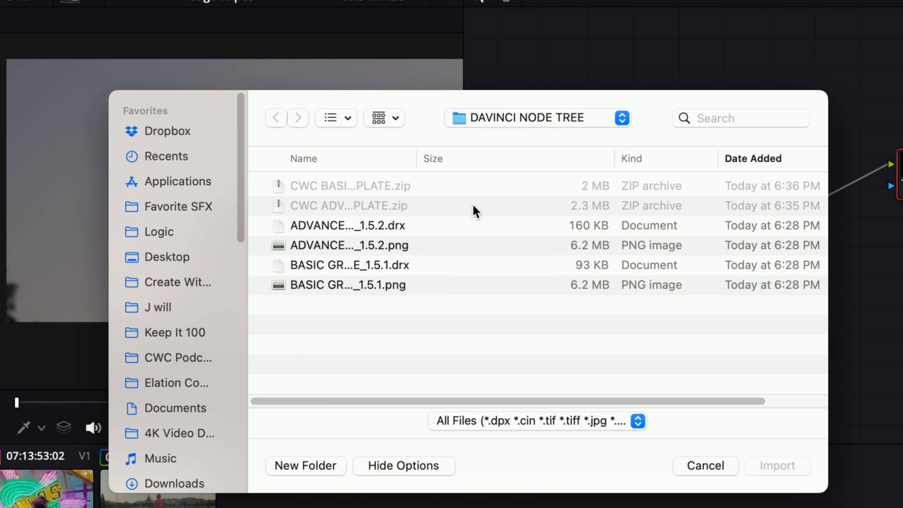
drag(417, 153, 462, 155)
click(343, 287)
click(778, 466)
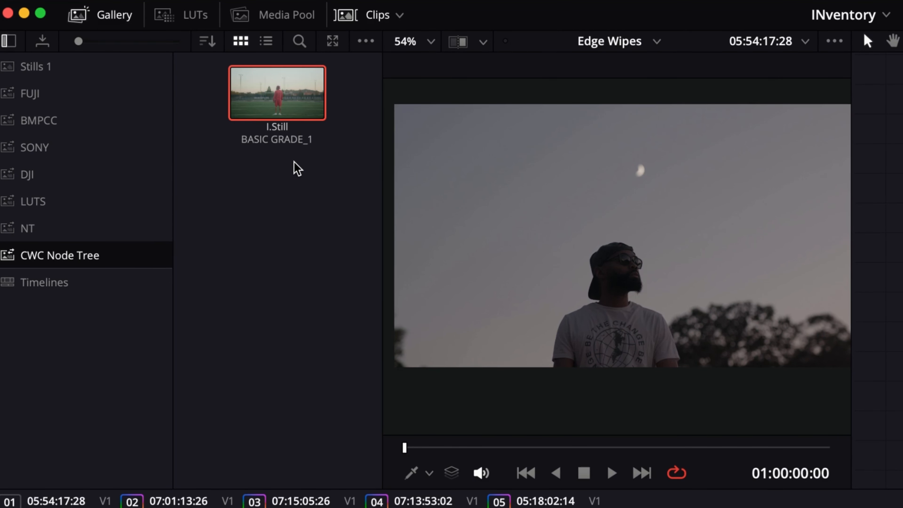
Apply the imported still's grade to the current clip and select its Noise Reduction node
right_click(268, 101)
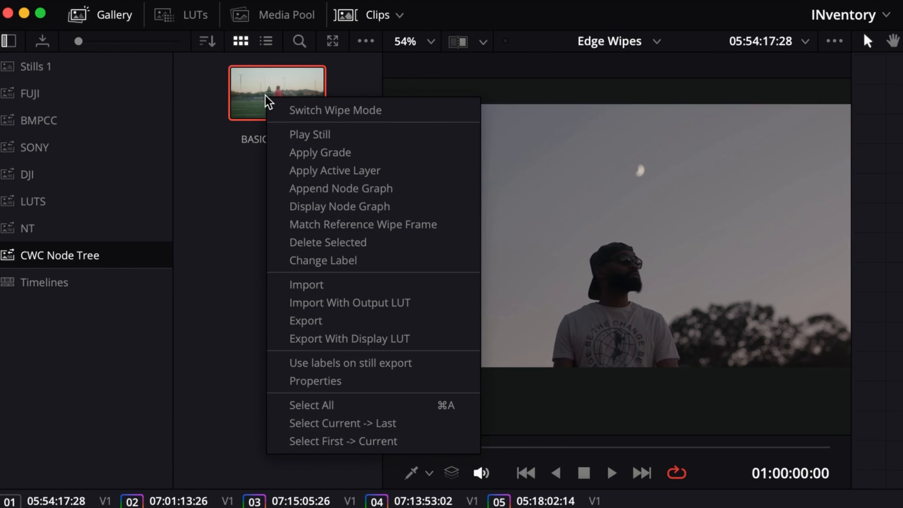
click(350, 152)
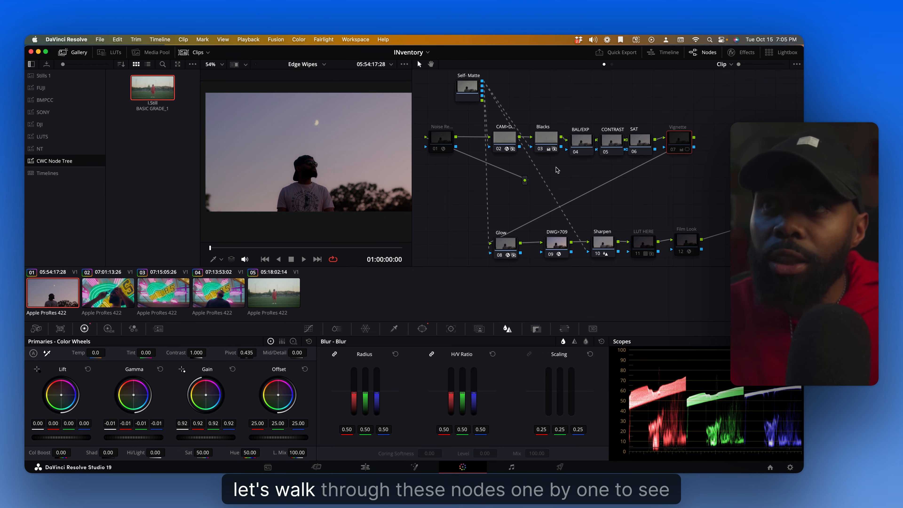
scroll(565, 174, up, 1)
drag(567, 178, 568, 180)
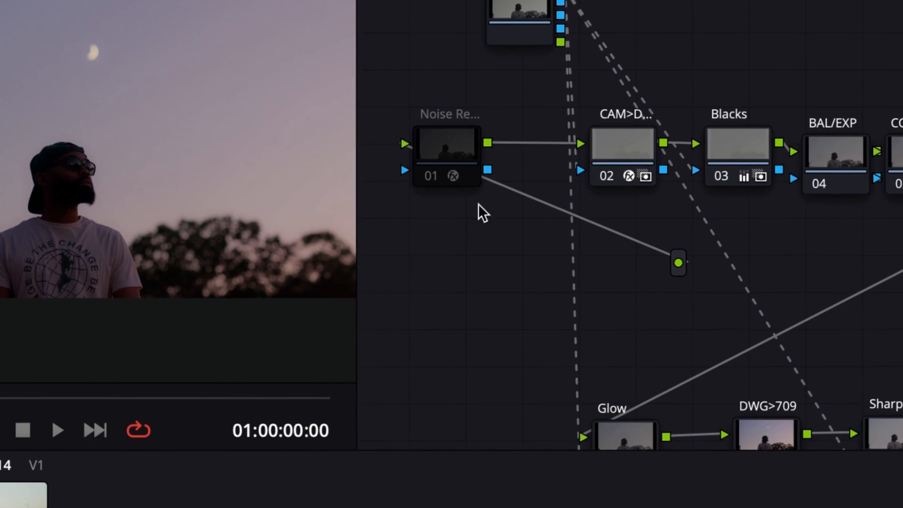
click(445, 159)
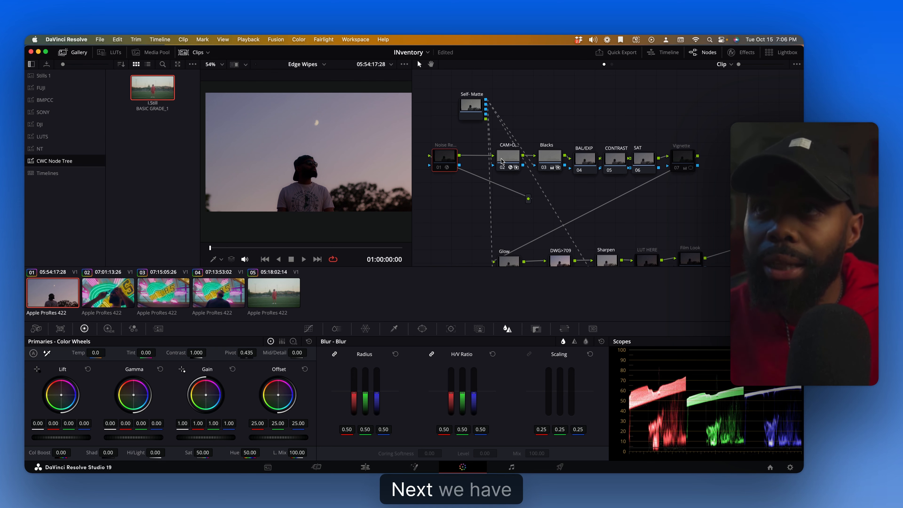
drag(509, 157, 500, 156)
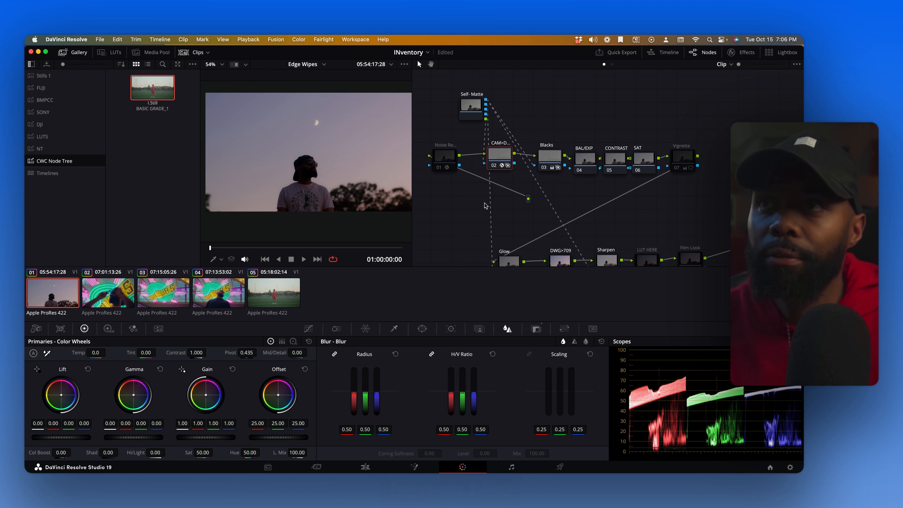
Toggle off the Blacks, BAL/EXP, CONTRAST and SAT nodes plus the Sharpen and DWG>709 nodes to compare the image
drag(466, 215, 450, 198)
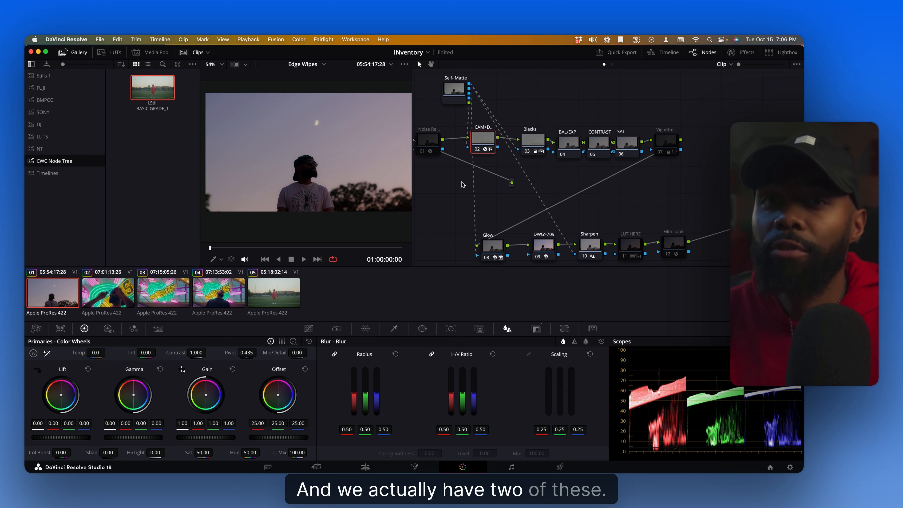
click(527, 151)
click(563, 154)
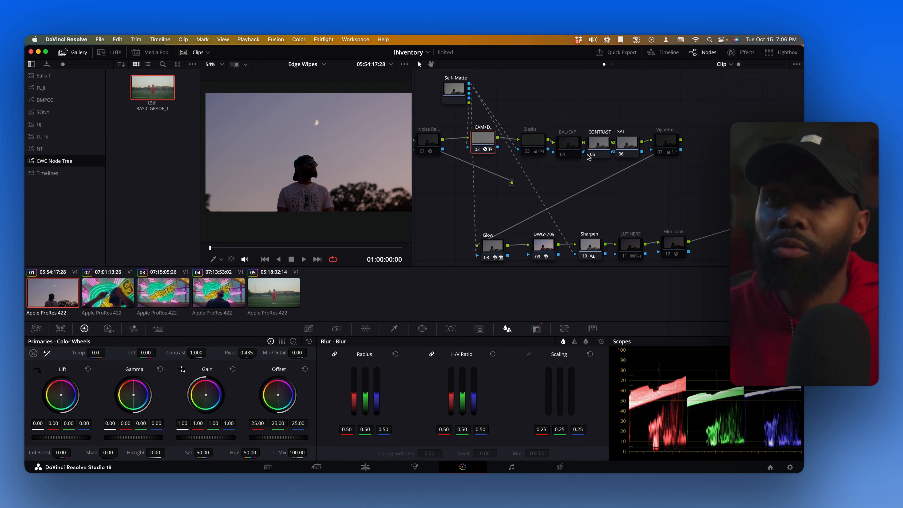
click(591, 155)
click(620, 154)
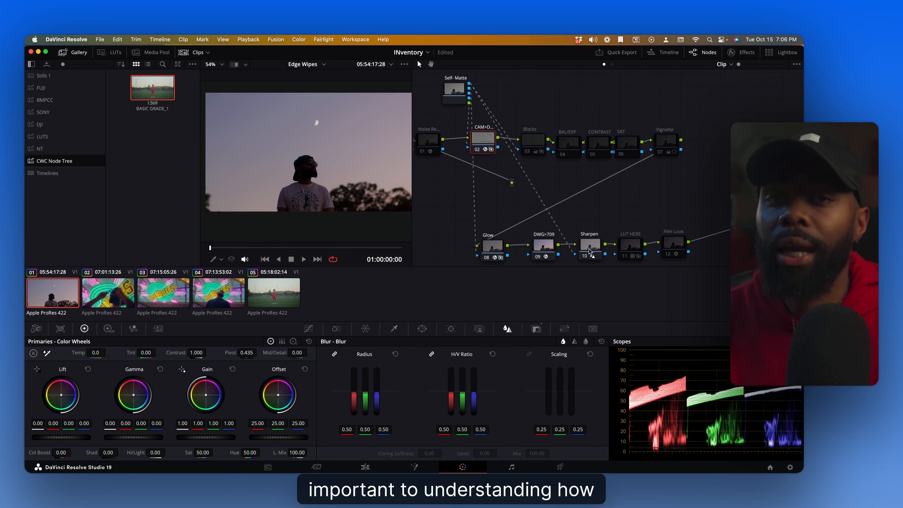
click(585, 256)
click(538, 257)
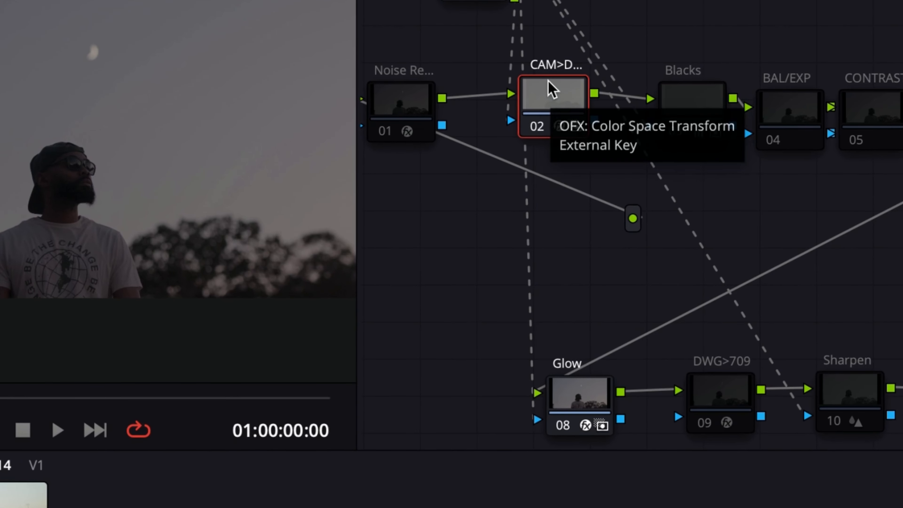
Disable the Glow node, re-enable the DWG>709 node and select it
click(562, 427)
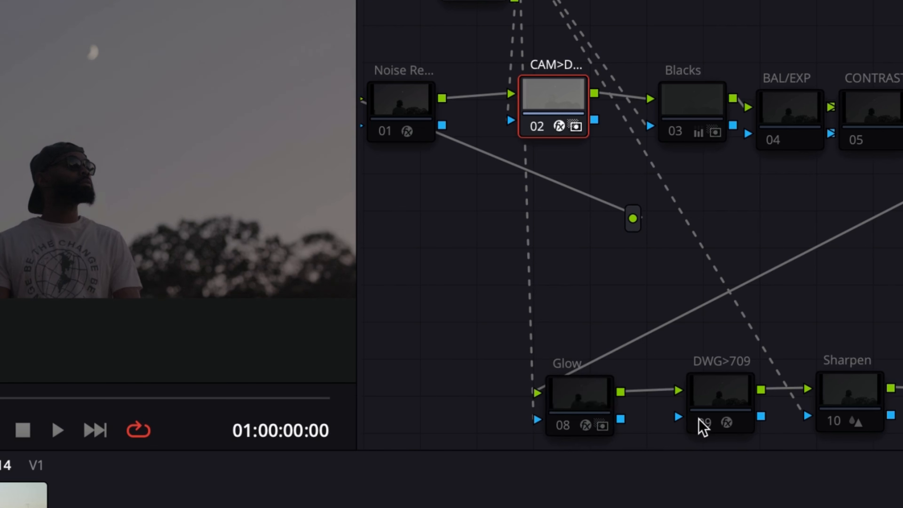
click(699, 420)
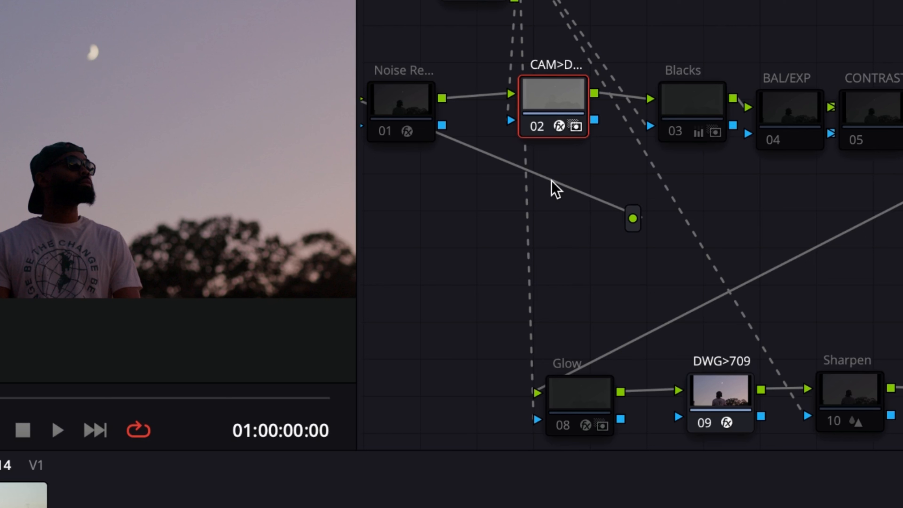
click(688, 404)
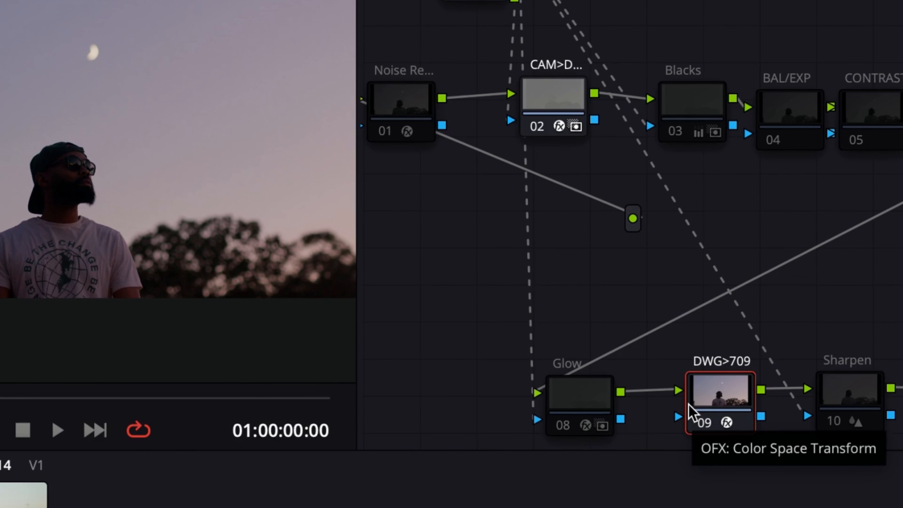
Open the CAM>DWG node's Color Space Transform settings and set Input Color Space to Blackmagic Design Wide Gamut Gen 4 / 5
scroll(688, 413, down, 5)
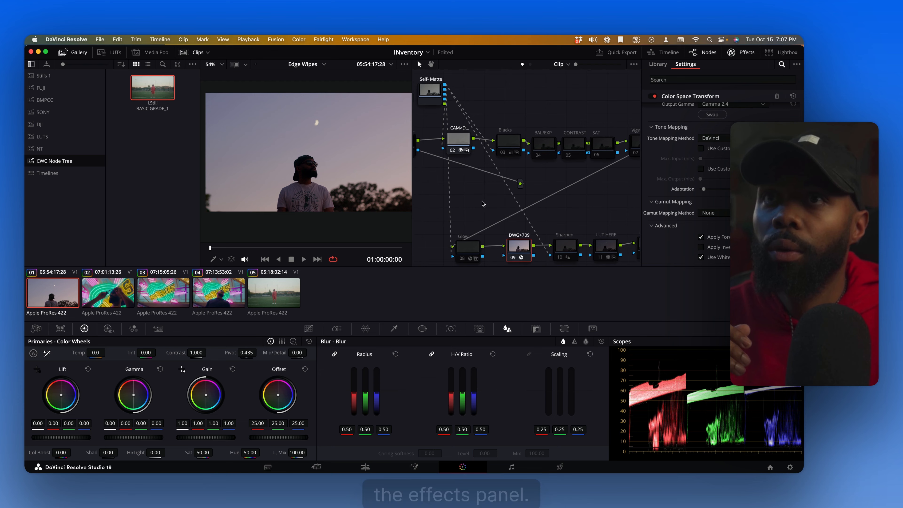
click(459, 139)
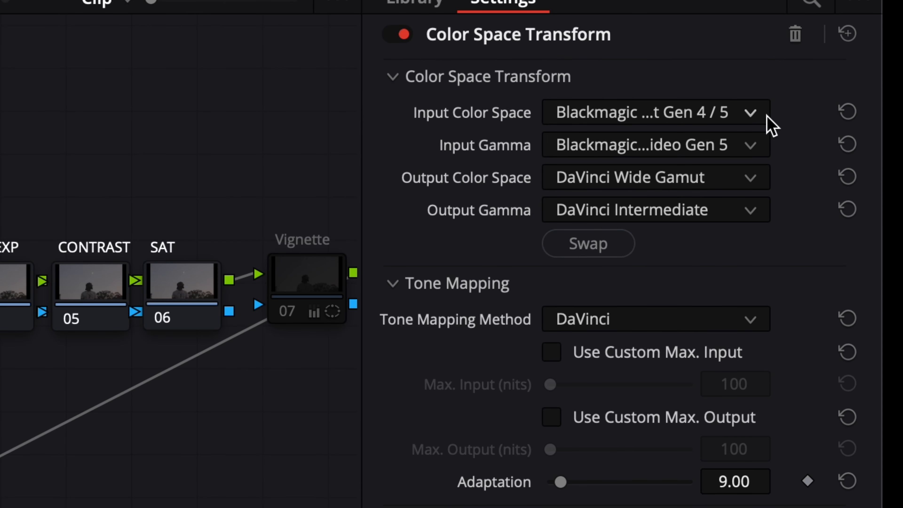
click(751, 113)
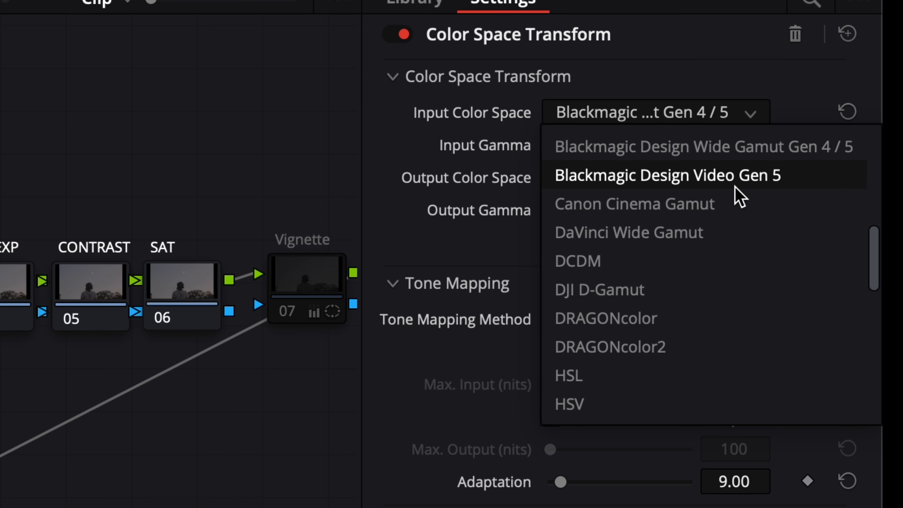
click(718, 155)
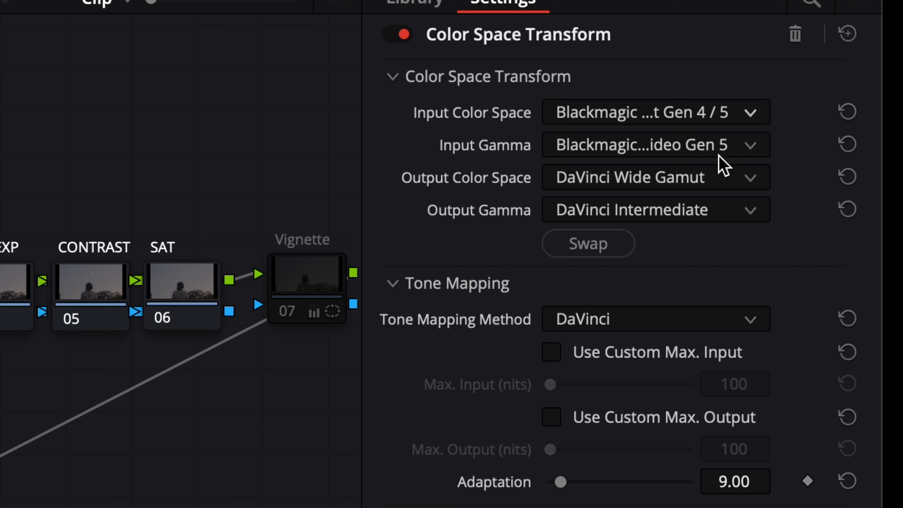
Set the Input Gamma to Blackmagic Design Video Gen 5
click(746, 148)
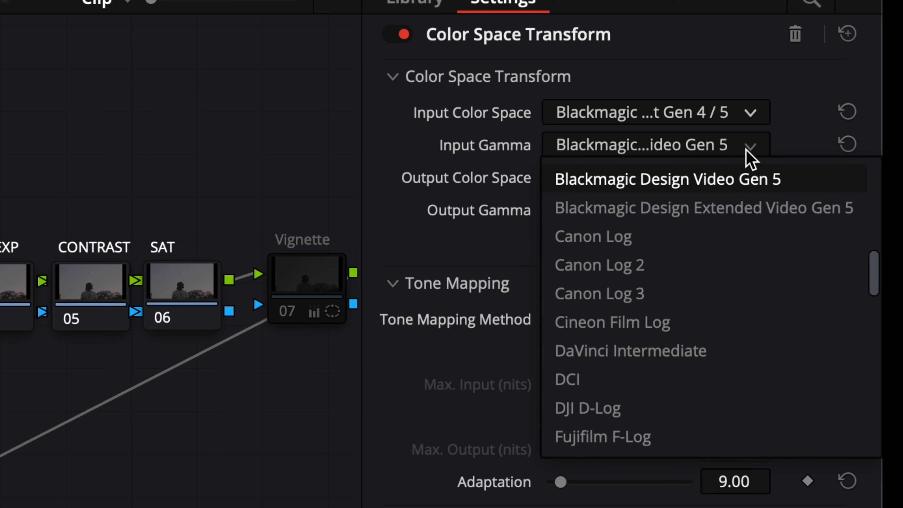
scroll(721, 230, up, 2)
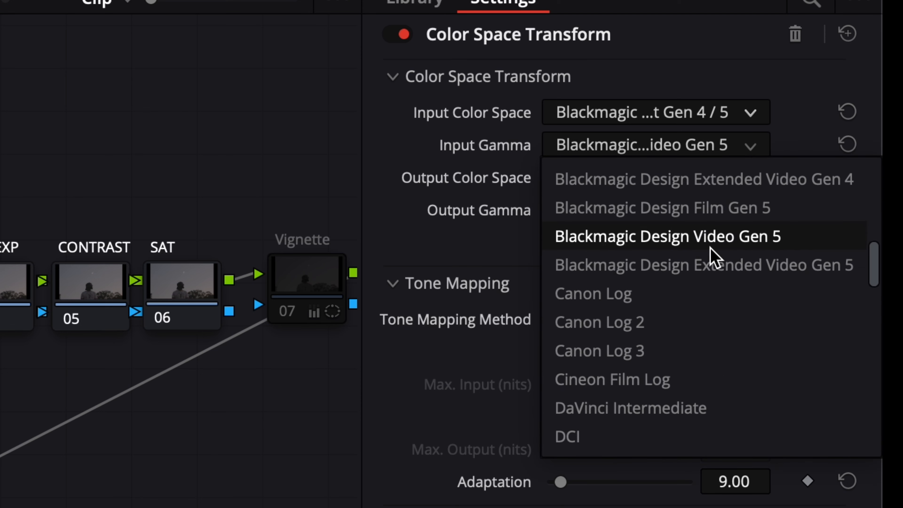
click(711, 267)
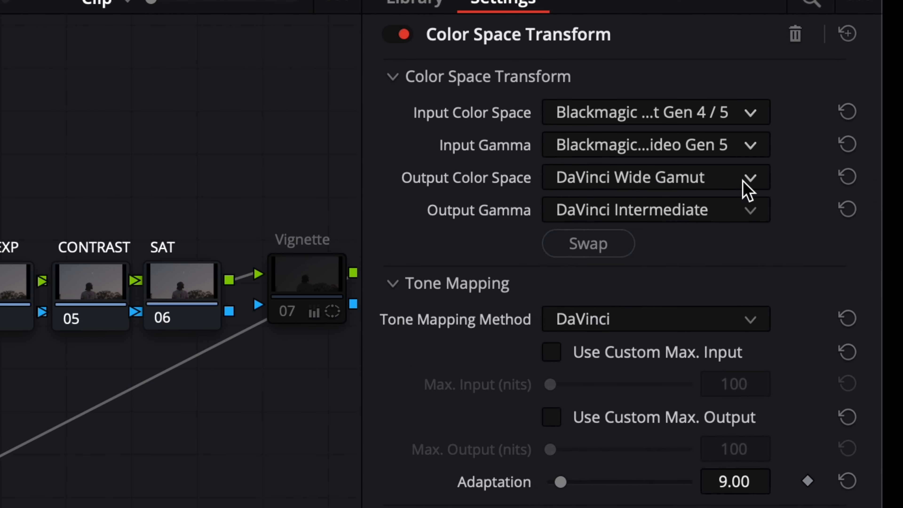
Set the Output Color Space to DaVinci Wide Gamut and the Output Gamma to DaVinci Intermediate
click(742, 180)
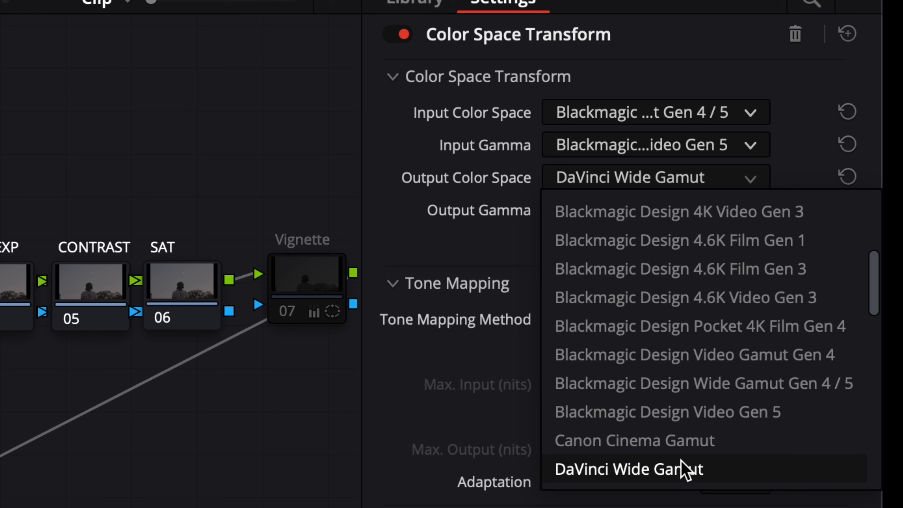
scroll(722, 428, down, 5)
scroll(717, 363, up, 2)
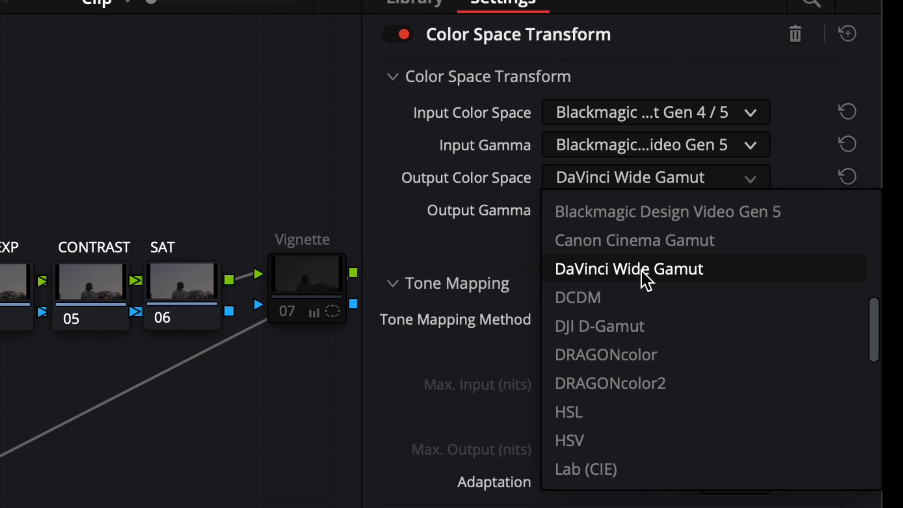
click(645, 279)
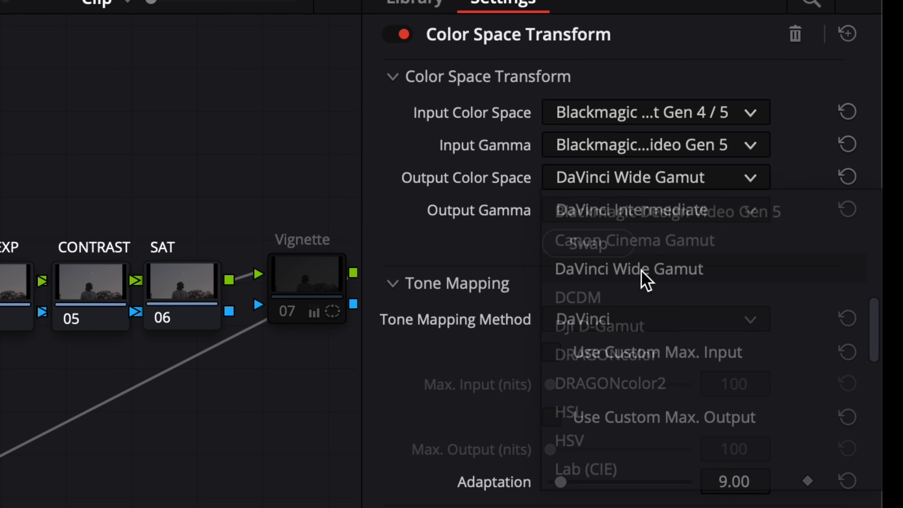
click(736, 211)
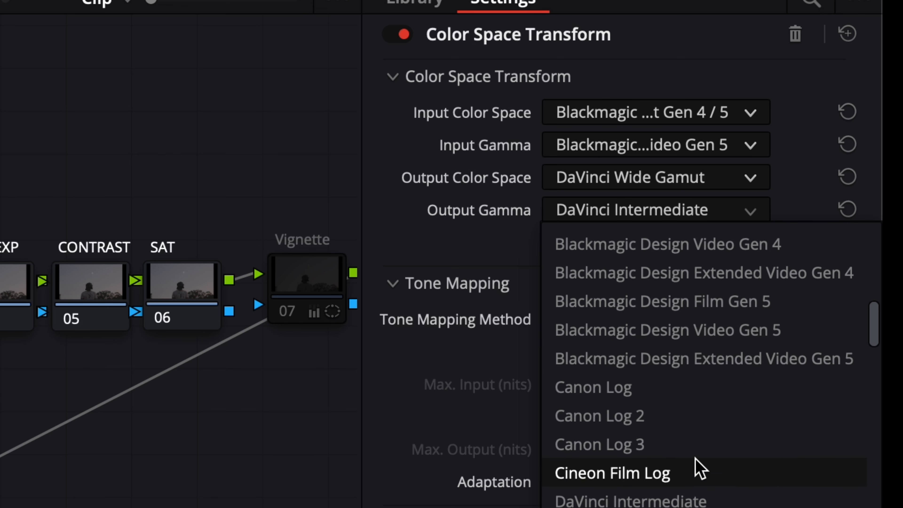
click(700, 501)
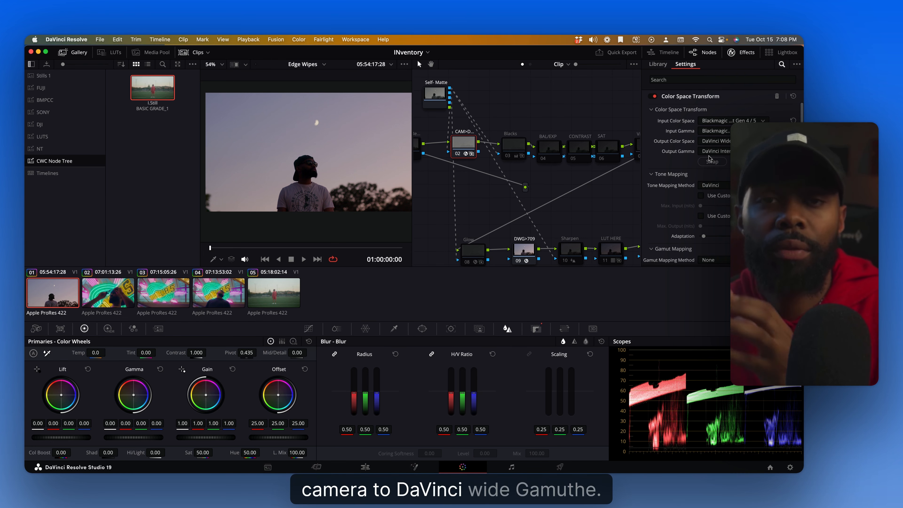
Select the DWG>709 node to examine its Color Space Transform settings
scroll(486, 164, right, 3)
scroll(486, 164, down, 2)
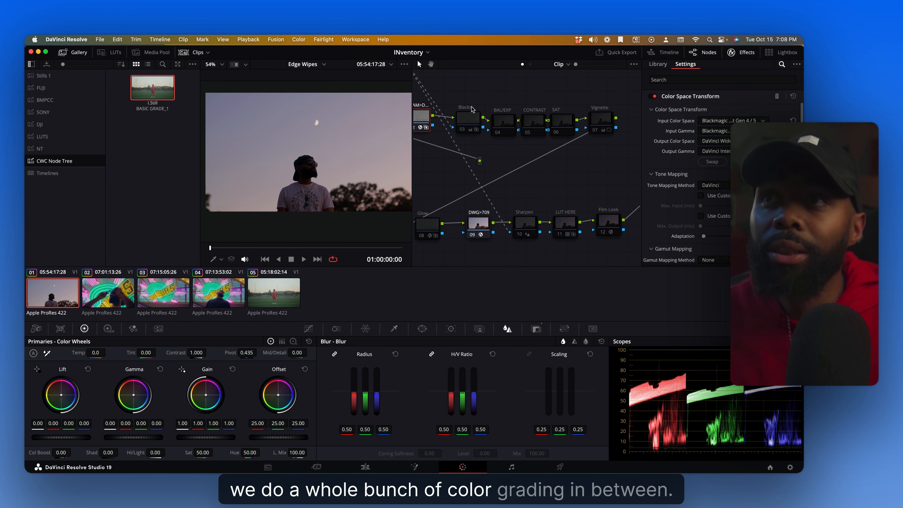
scroll(442, 187, left, 1)
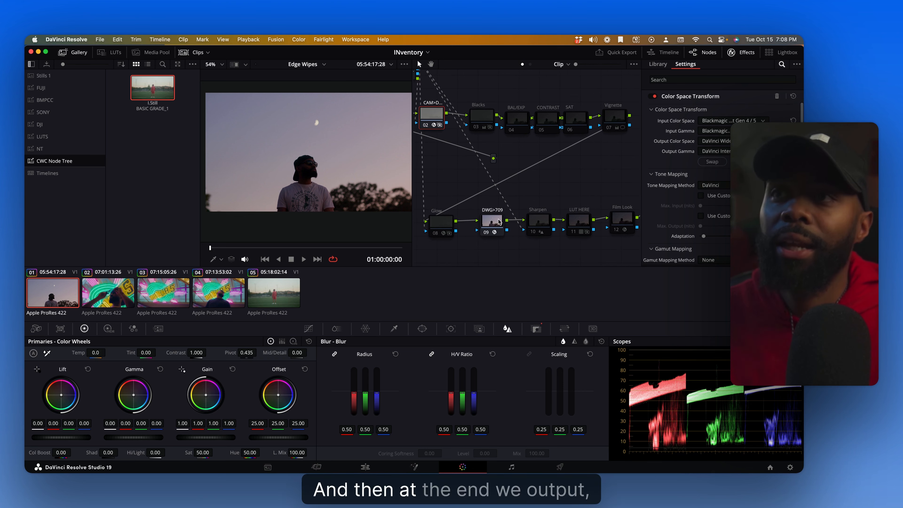
click(499, 222)
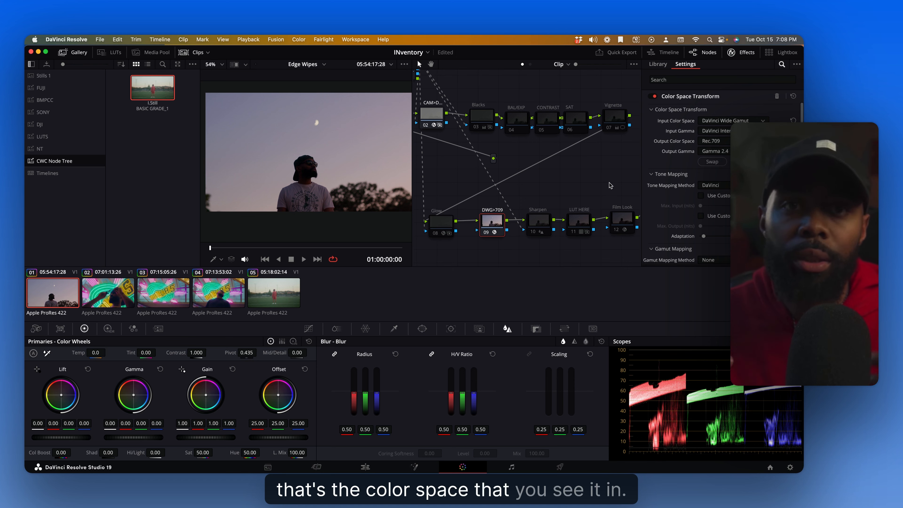
Review the CAM>DWG and Blacks nodes in the node graph
scroll(533, 175, up, 2)
scroll(533, 175, left, 2)
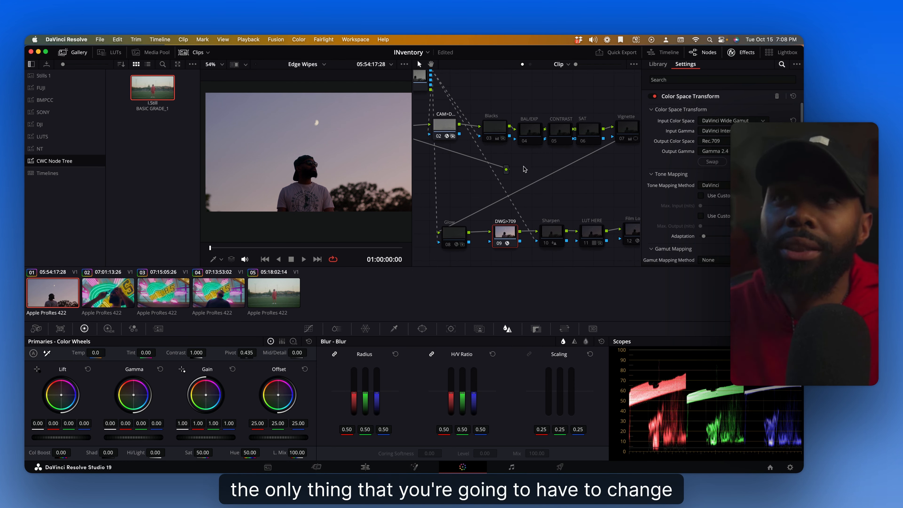
click(451, 134)
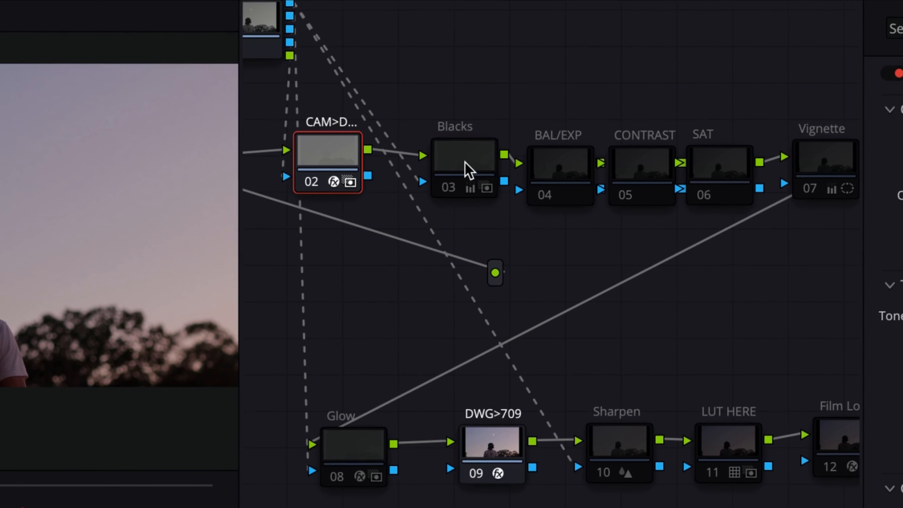
click(489, 131)
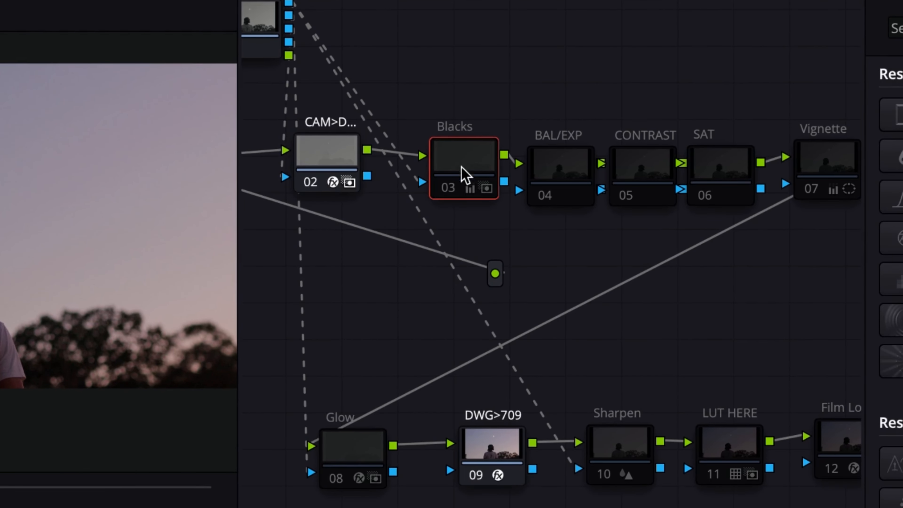
drag(390, 323, 469, 300)
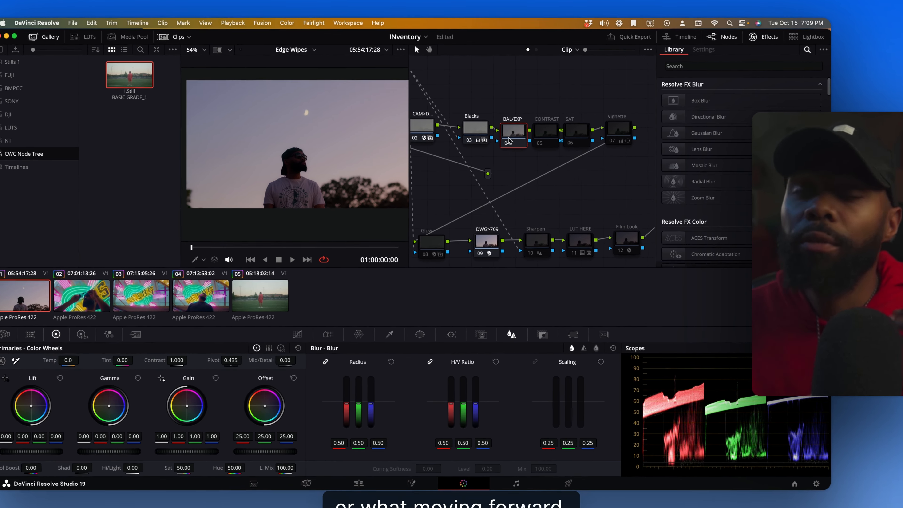
Select the BAL/EXP node, raise Offset to 27.45 and lower Lift to -0.01 in the color wheels
click(543, 133)
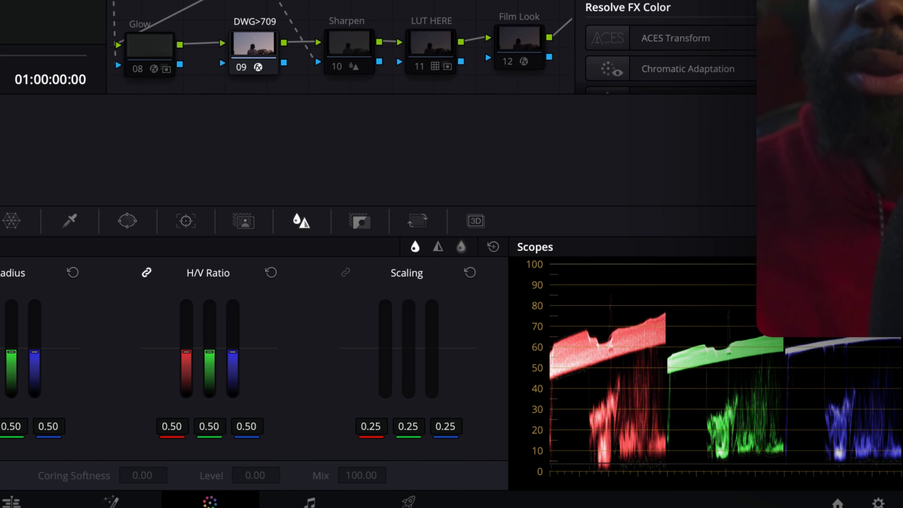
click(818, 247)
click(818, 286)
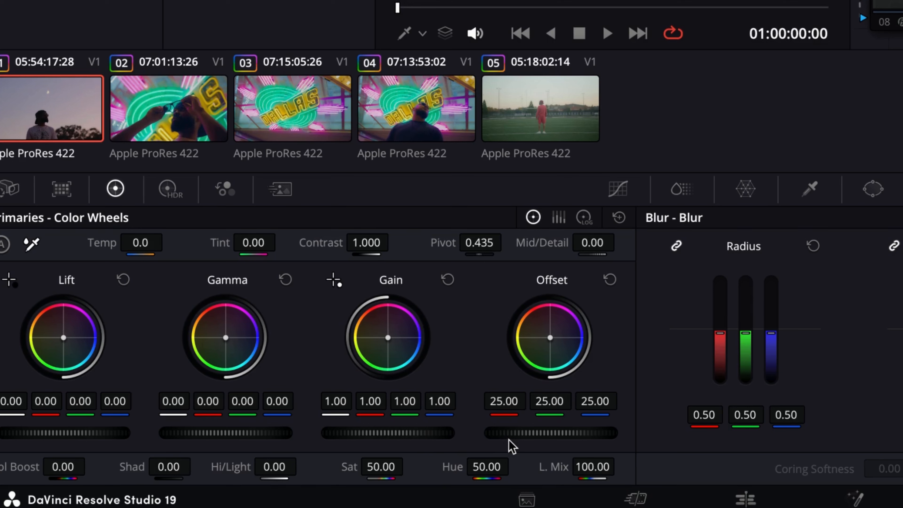
drag(512, 433, 544, 432)
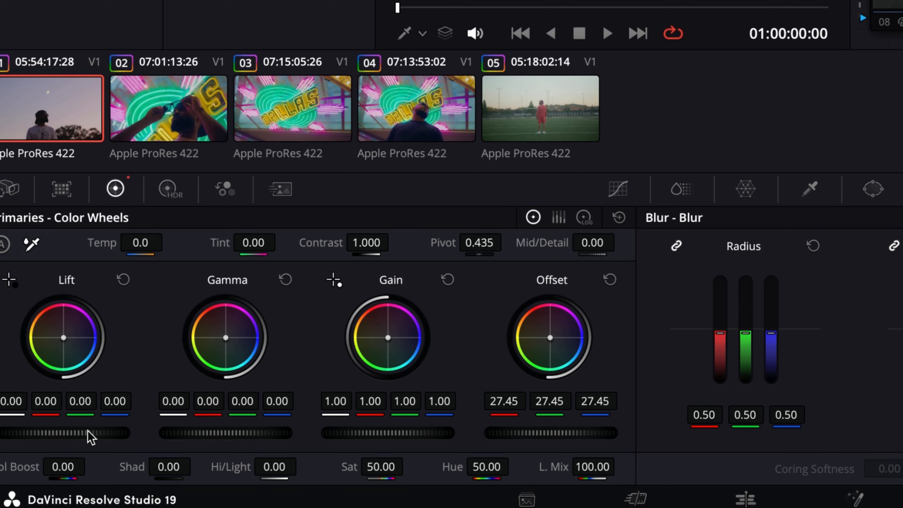
drag(64, 433, 60, 433)
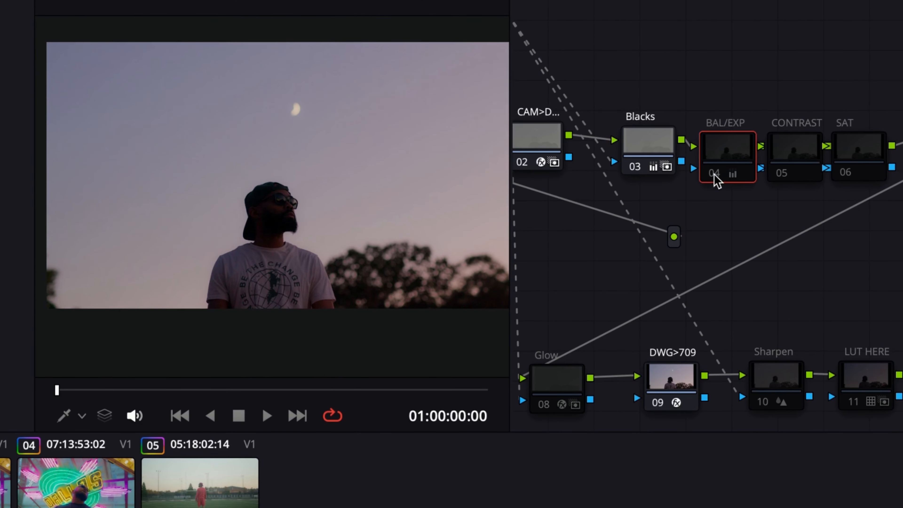
Toggle the BAL/EXP node off and on to compare its adjustment
click(712, 174)
click(712, 173)
click(713, 173)
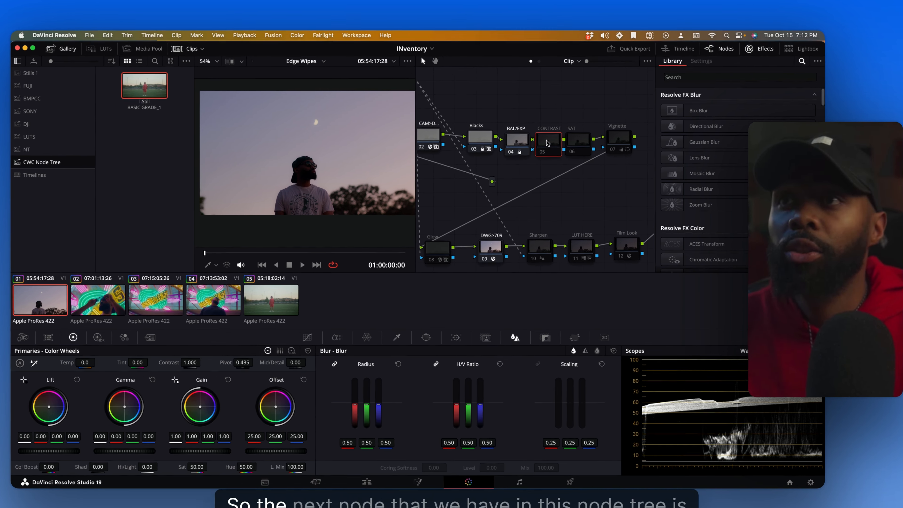
Enable the CONTRAST node and shape its custom curve by lowering the white point and raising the midpoint
click(536, 153)
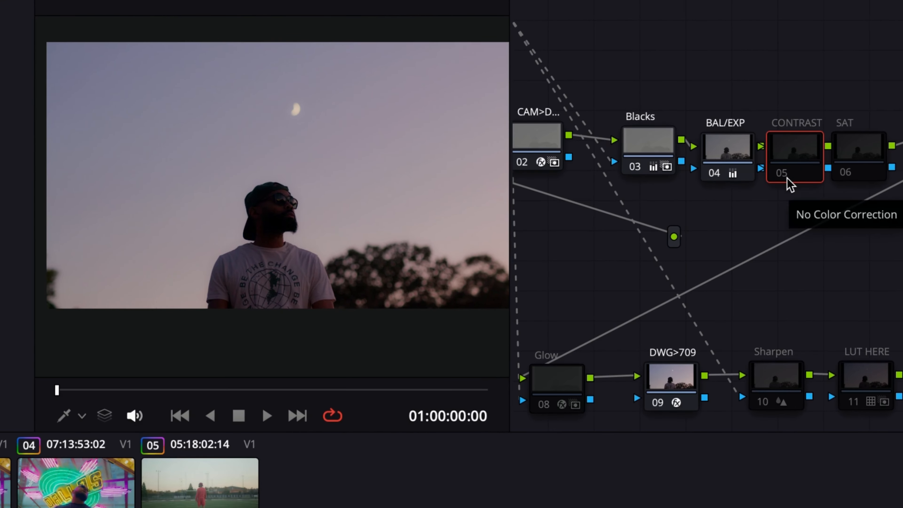
key(ctrl+d)
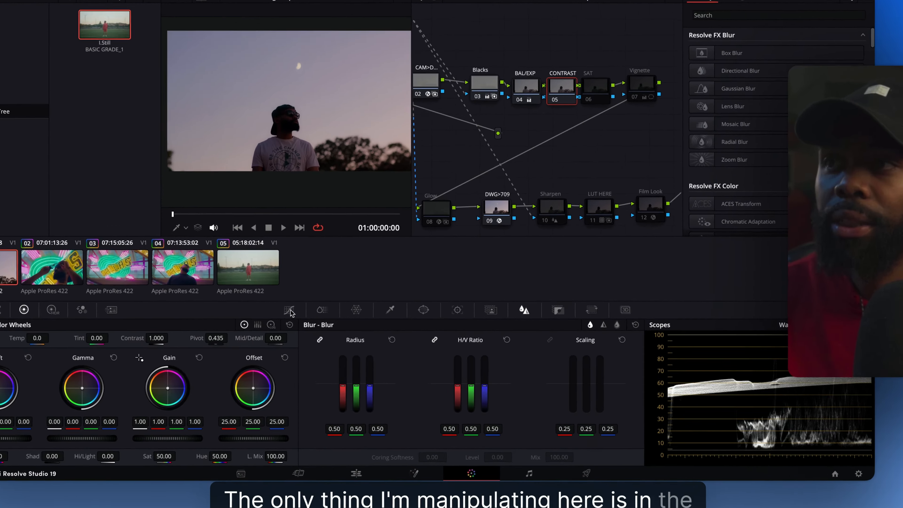
click(289, 310)
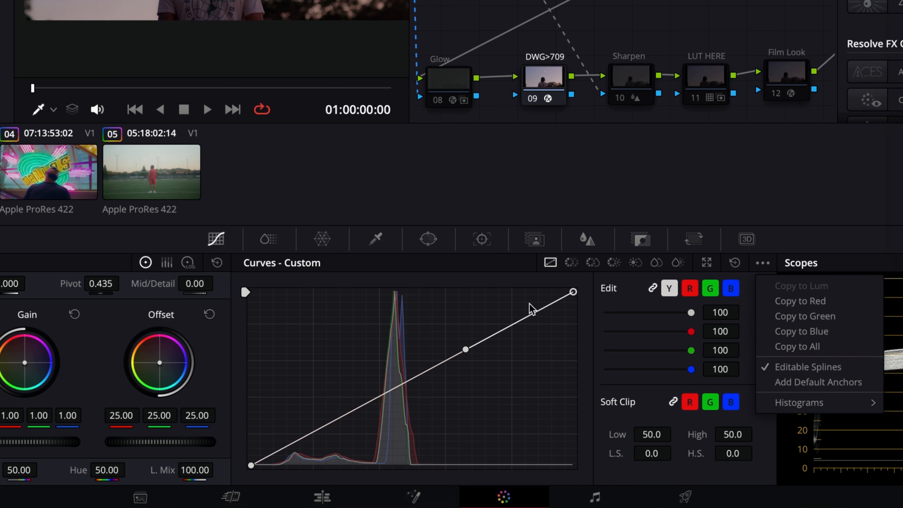
click(704, 181)
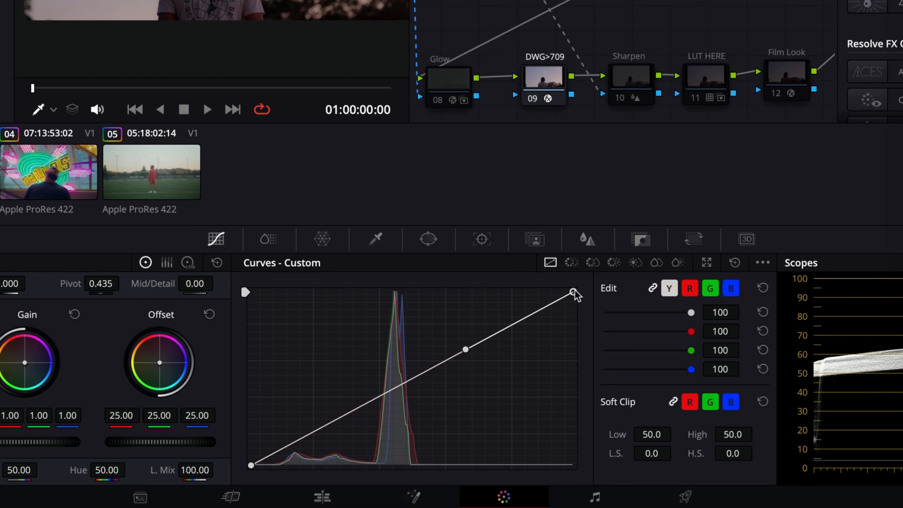
drag(573, 291, 573, 310)
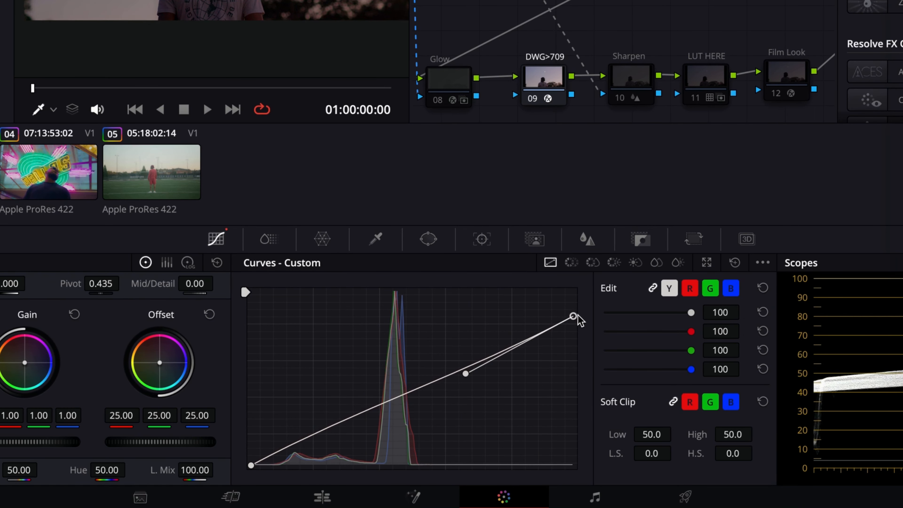
drag(466, 369, 443, 313)
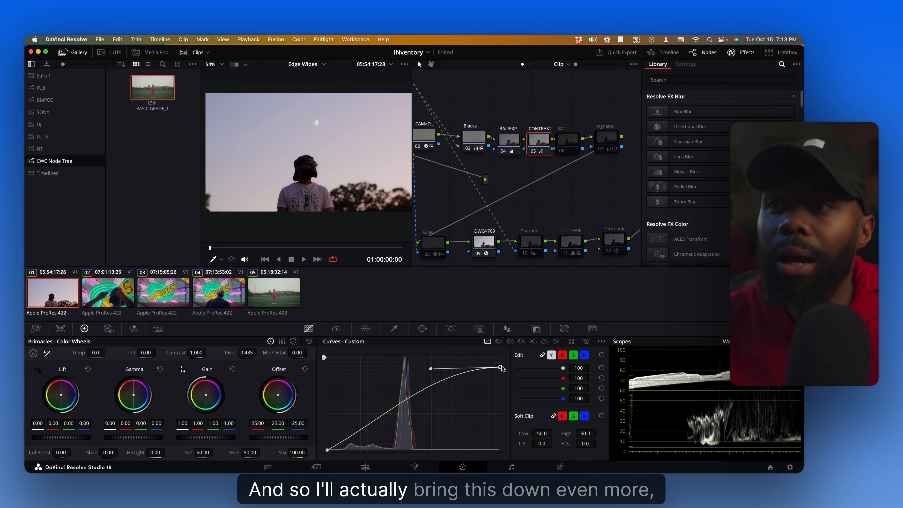
Pull the curve's highlight end down further and drag a shadow point lower for stronger contrast
drag(500, 367, 500, 380)
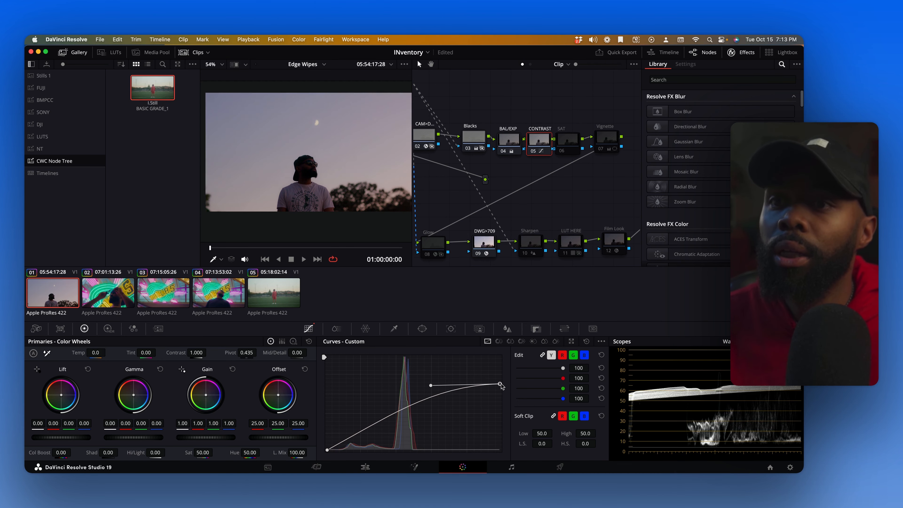
drag(429, 380, 430, 370)
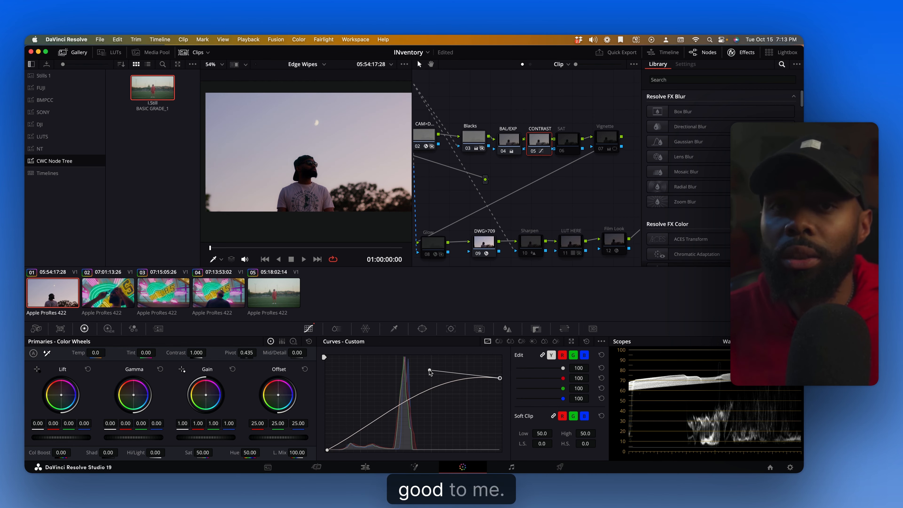
click(328, 450)
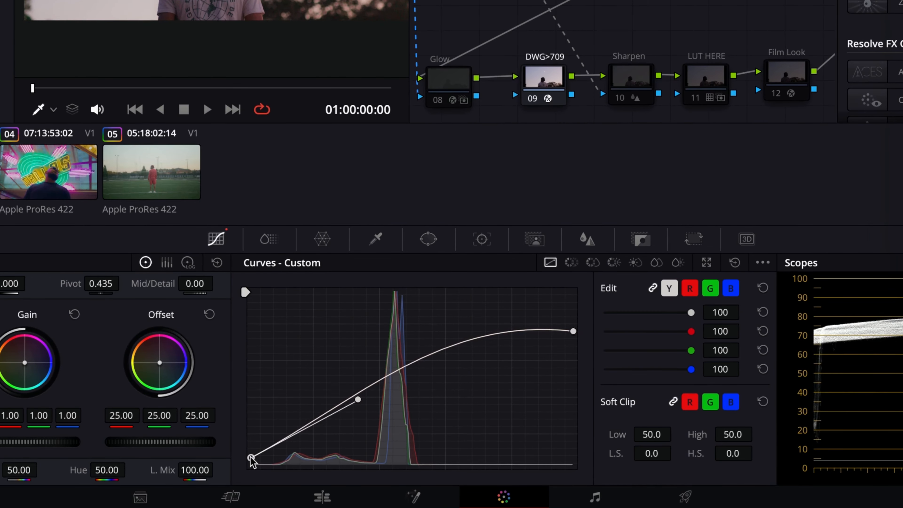
drag(358, 404, 373, 438)
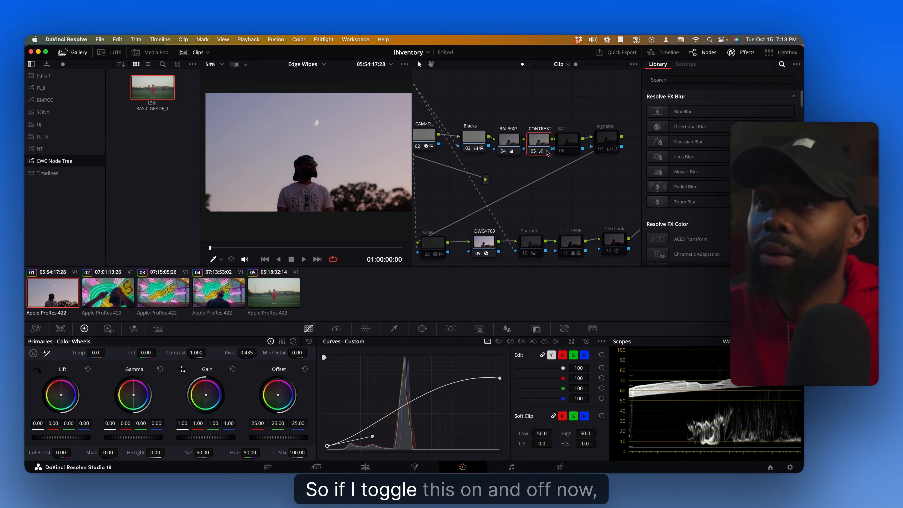
Toggle the CONTRAST node off and on repeatedly to compare the contrast change
click(532, 152)
click(531, 153)
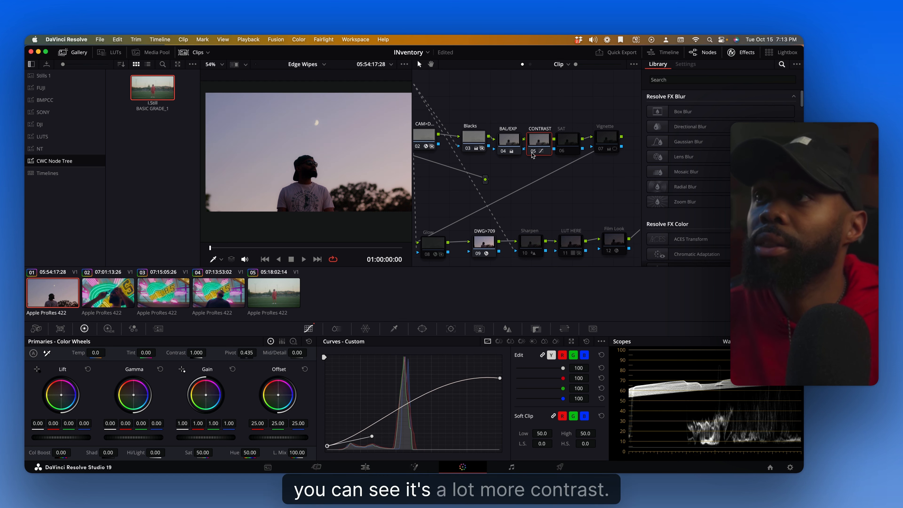
click(531, 153)
click(531, 152)
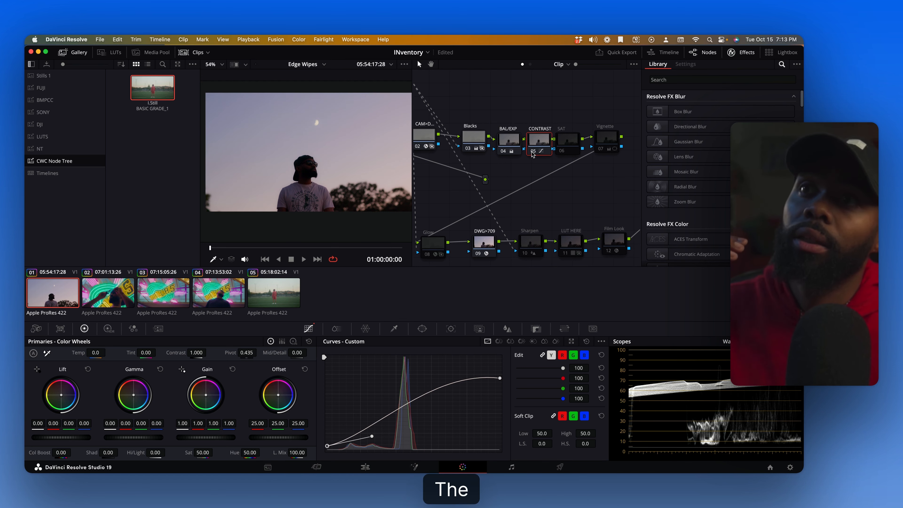
click(532, 152)
click(532, 153)
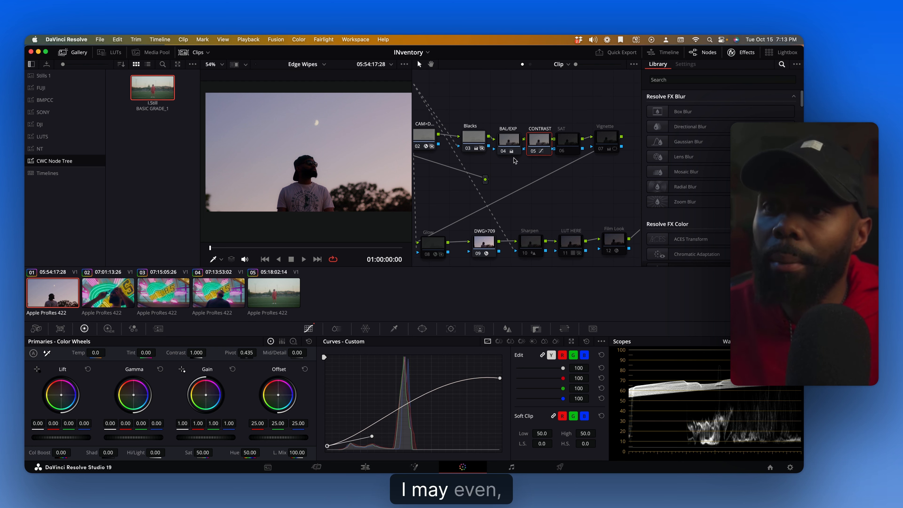
Select the BAL/EXP node and lower Lift to -0.03
click(509, 139)
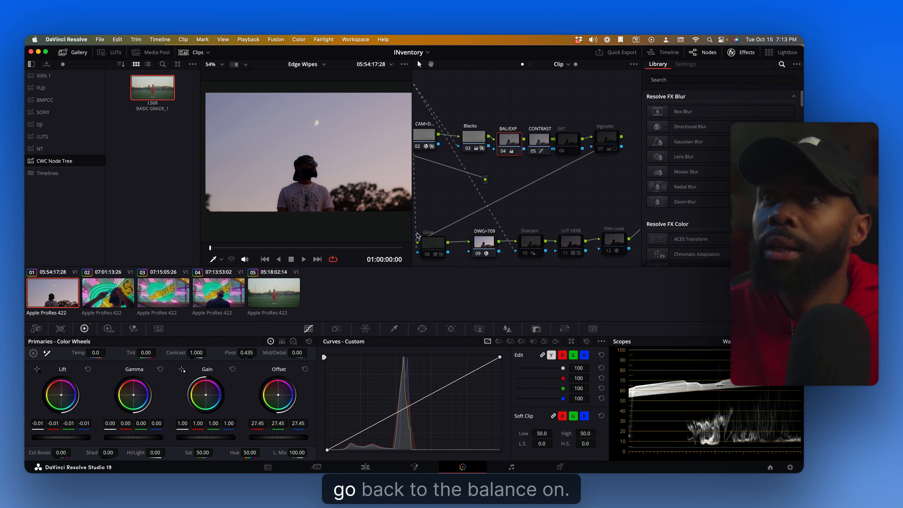
drag(76, 438, 68, 437)
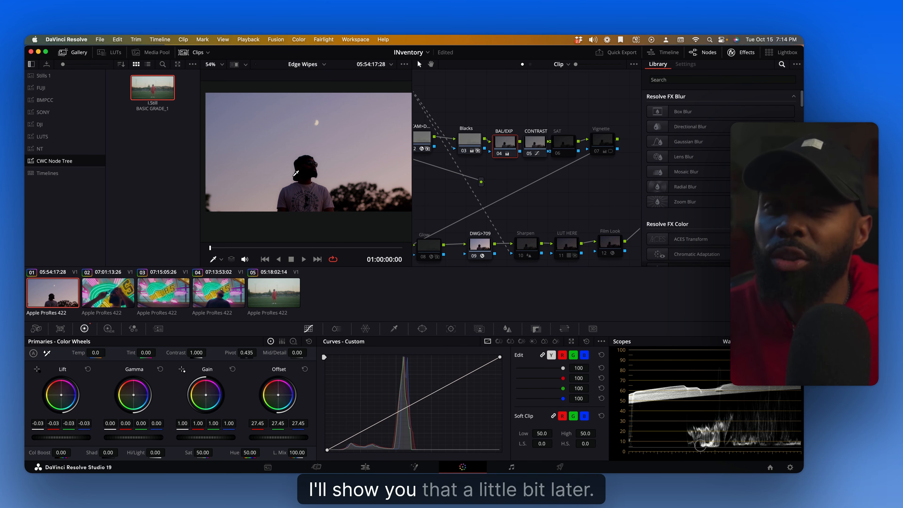
Try boosting saturation on the SAT node toward 100, then set Sat back to 50
click(556, 144)
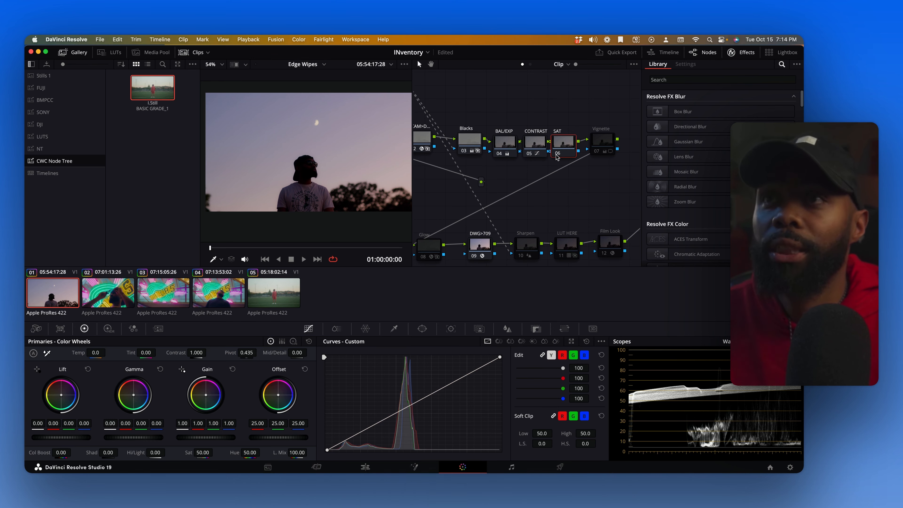
click(615, 143)
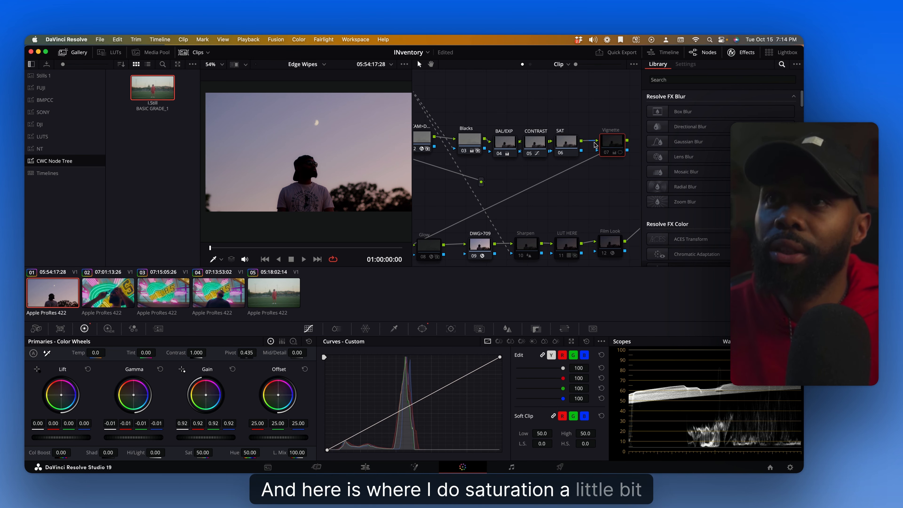
click(569, 143)
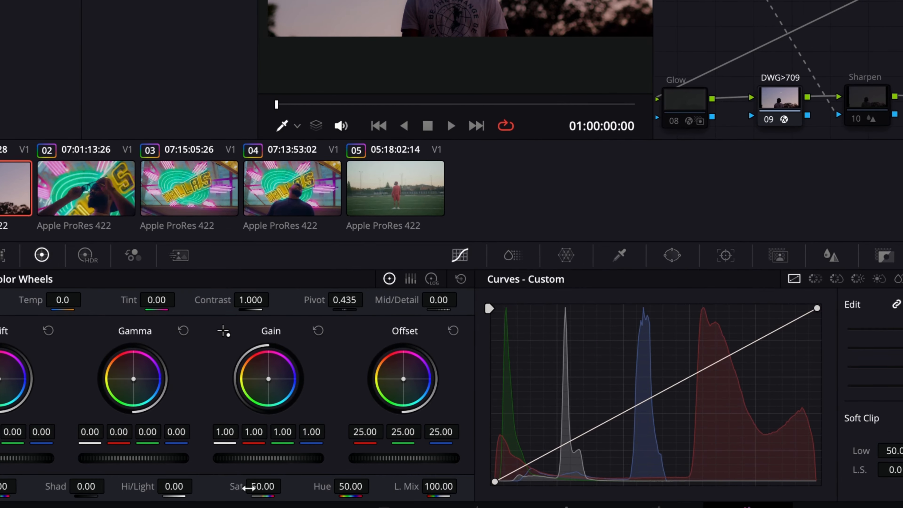
drag(259, 488, 333, 488)
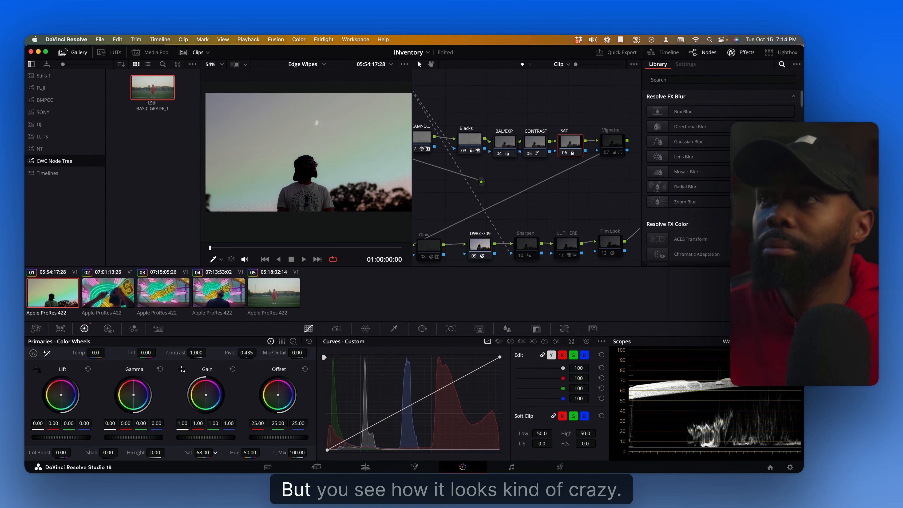
drag(203, 453, 204, 453)
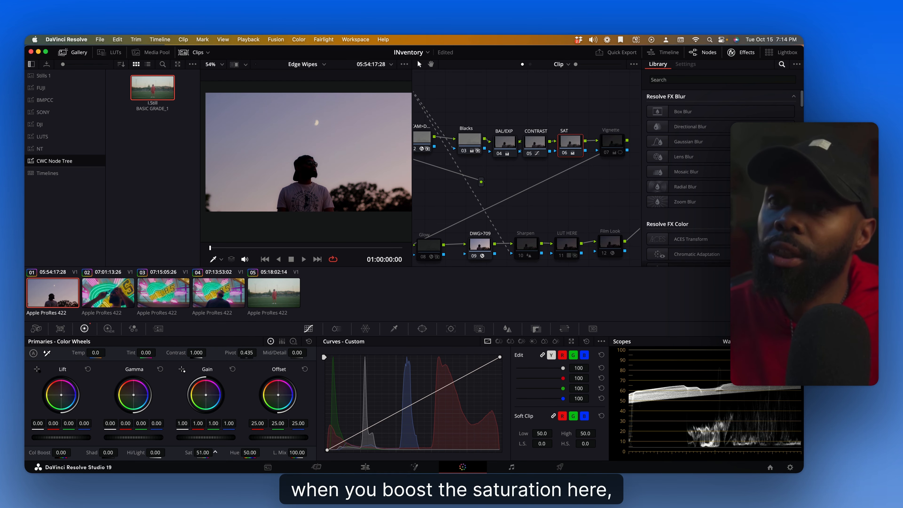
drag(204, 453, 217, 453)
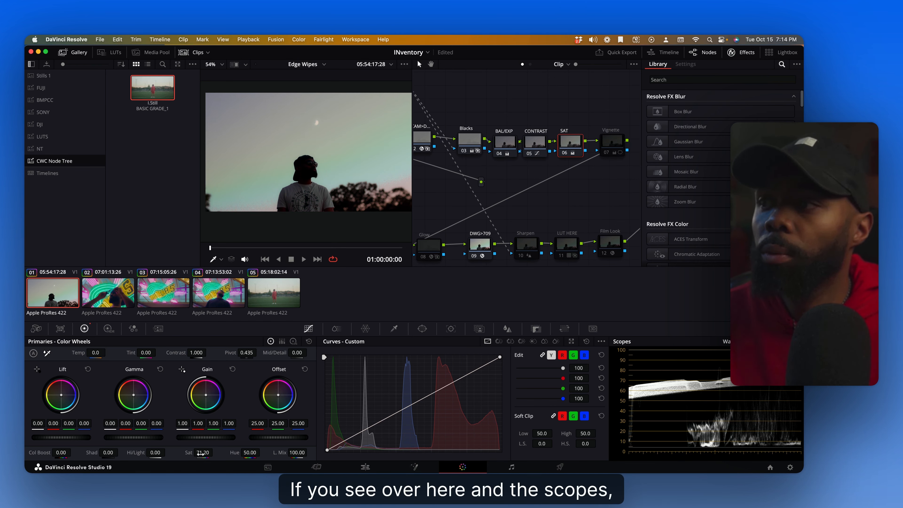
drag(201, 453, 216, 452)
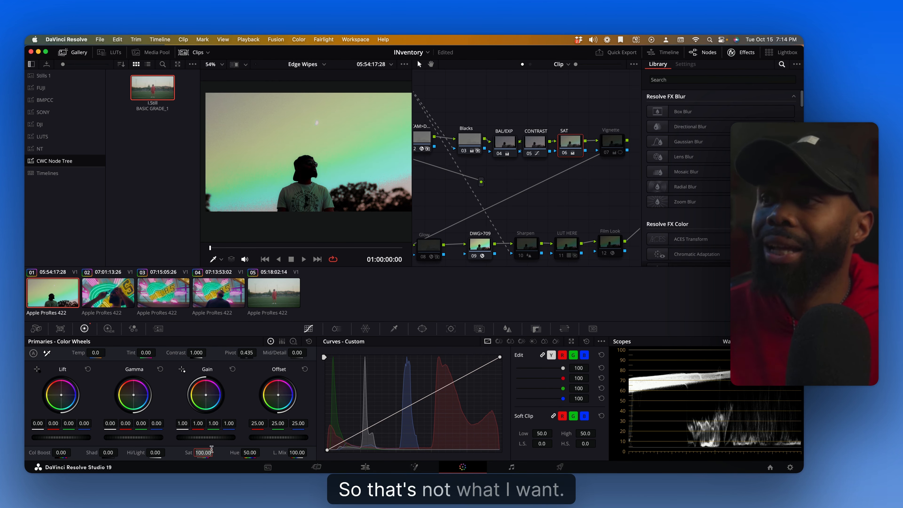
text(50)
key(Return)
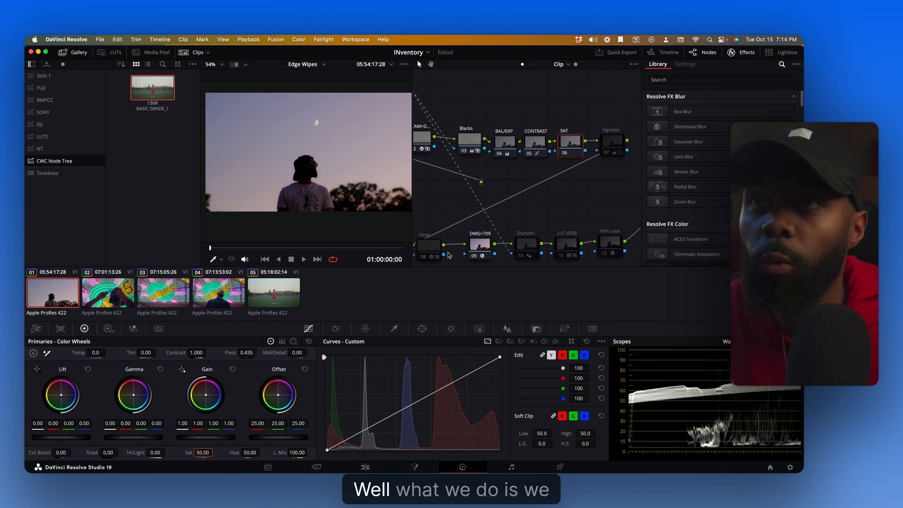
Open the SAT node's context menu and inspect its Color Space, Gamma and Channels options
right_click(566, 152)
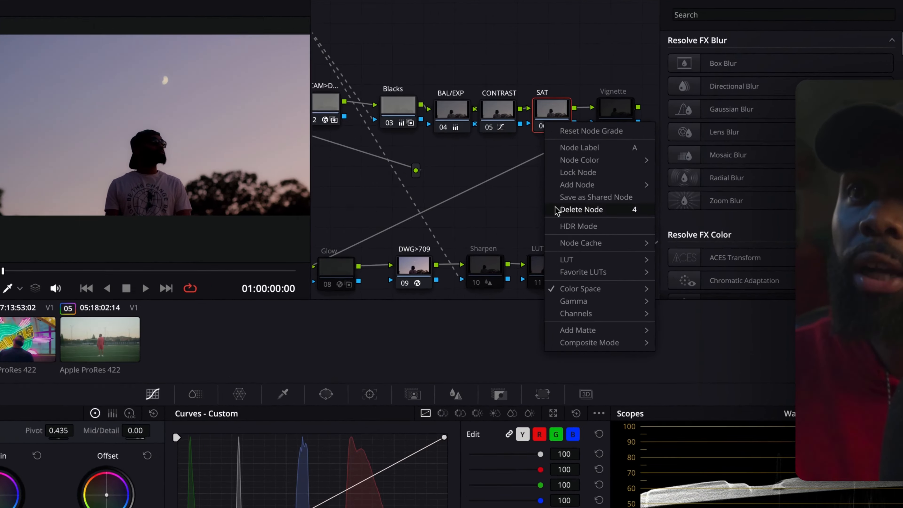
mouse_move(583, 262)
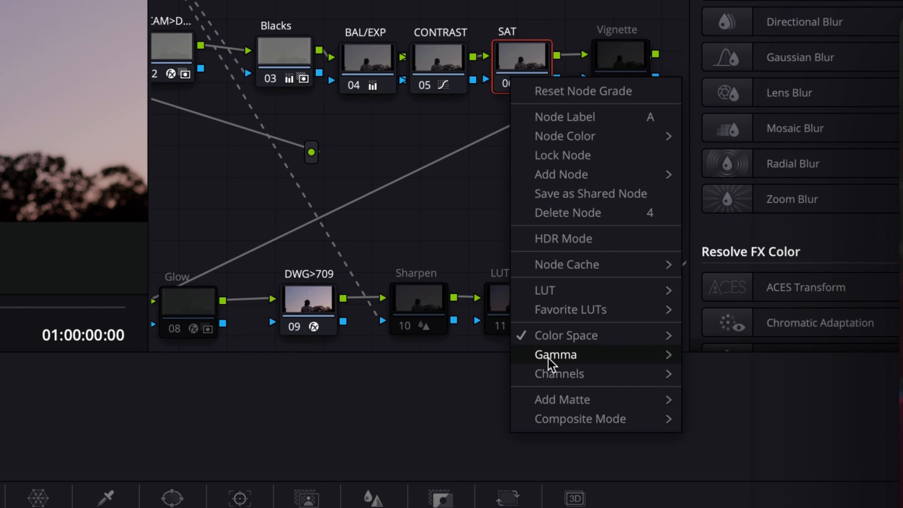
mouse_move(551, 368)
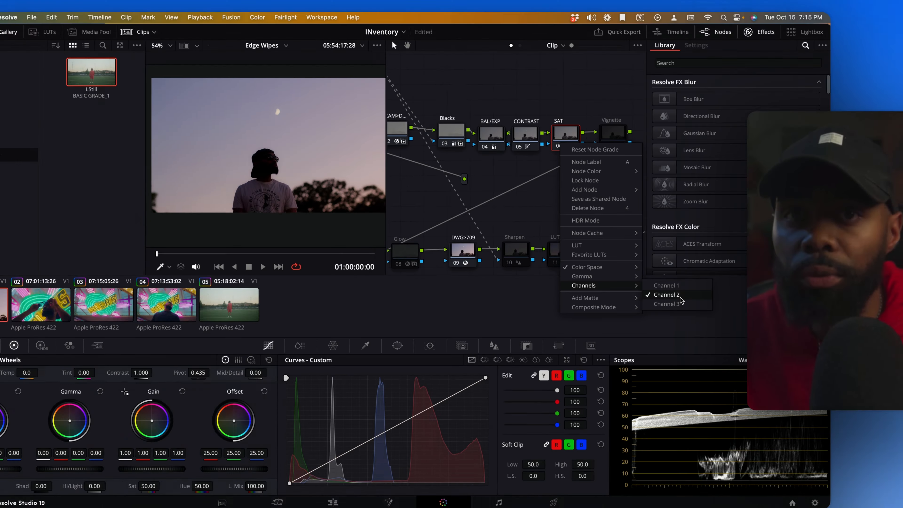
click(483, 222)
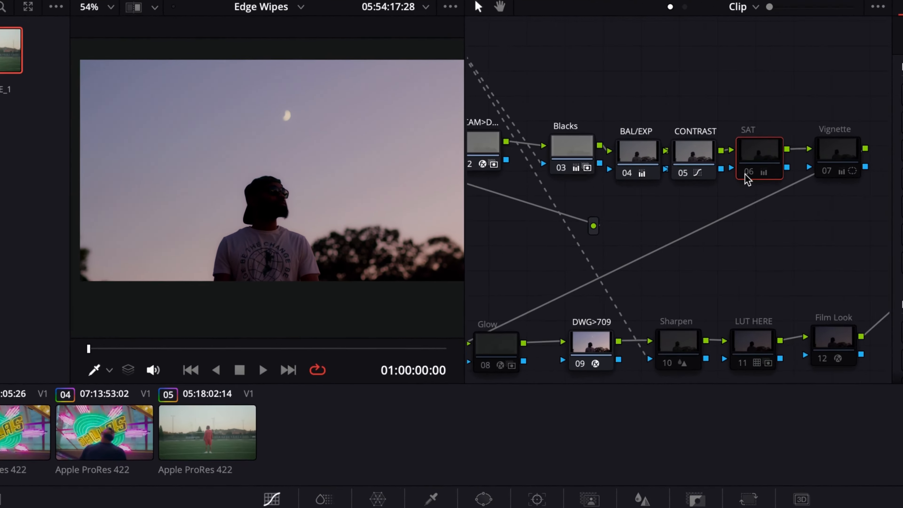
Add a new serial node after the SAT node
click(746, 174)
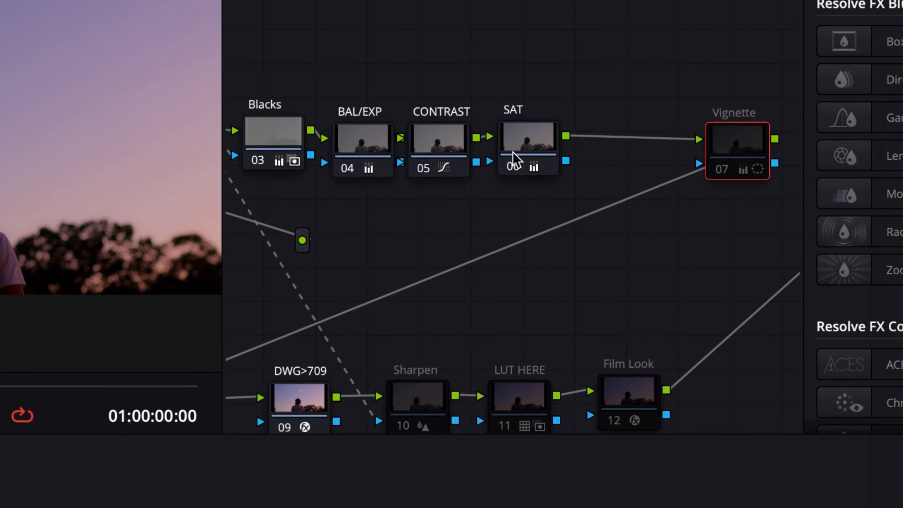
click(527, 157)
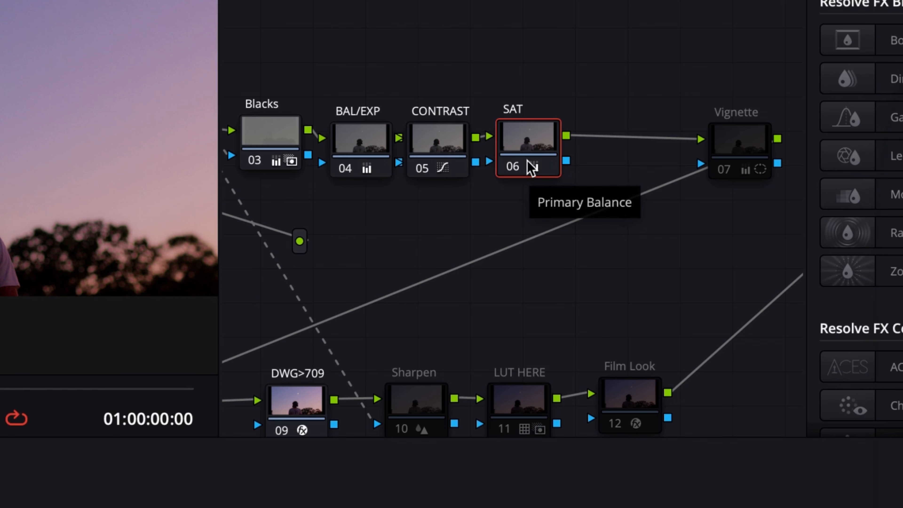
key(alt+s)
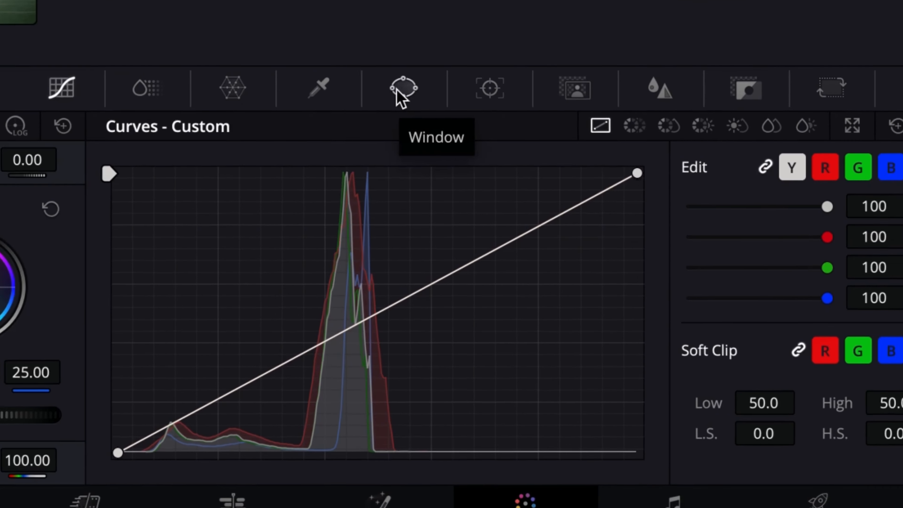
Draw a circular power window reshaped into a tall ellipse around the man, and raise Offset to 26.95 inside it
click(397, 89)
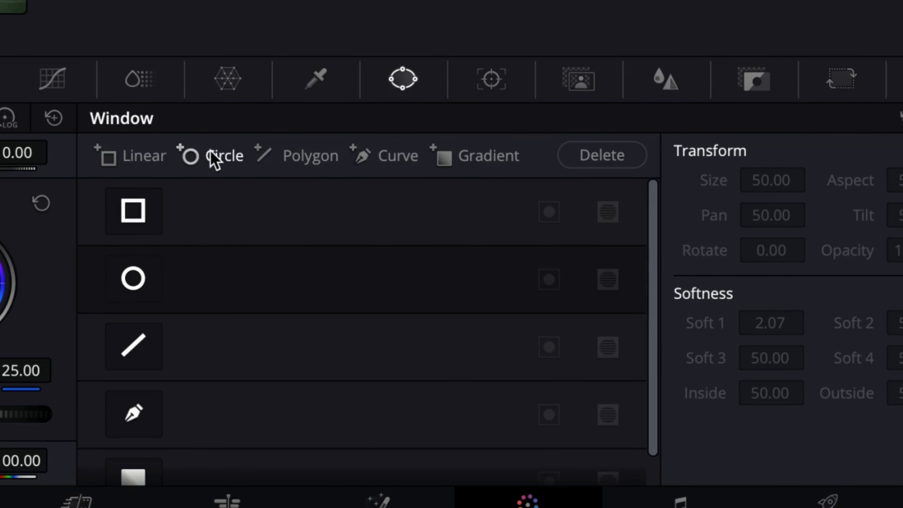
click(213, 156)
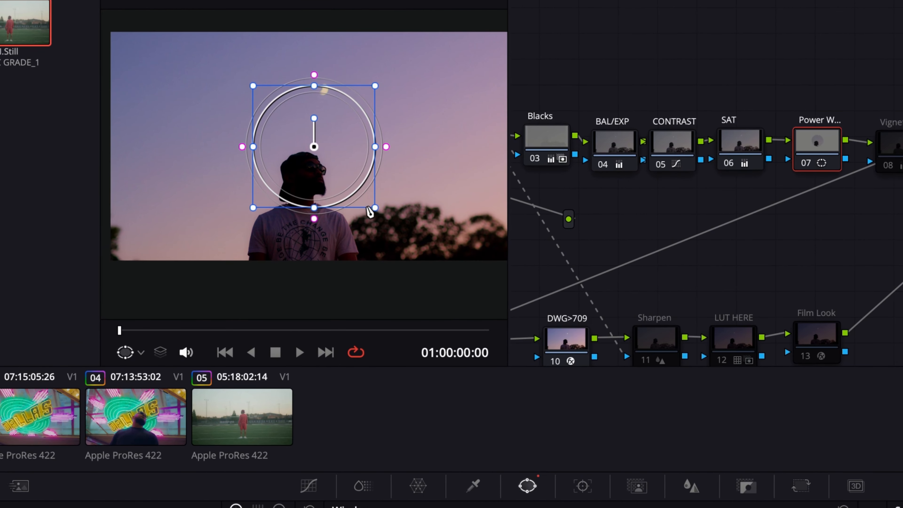
drag(315, 20, 346, 9)
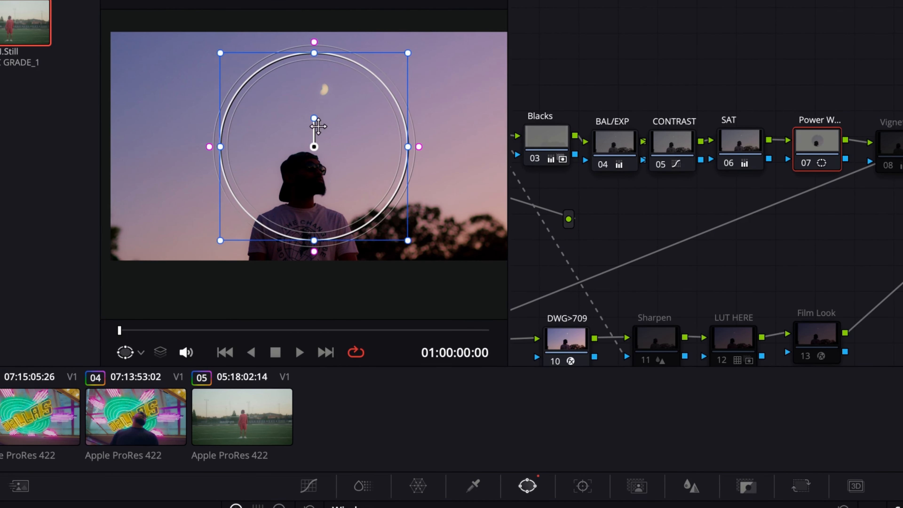
drag(314, 127, 294, 192)
drag(379, 210, 397, 220)
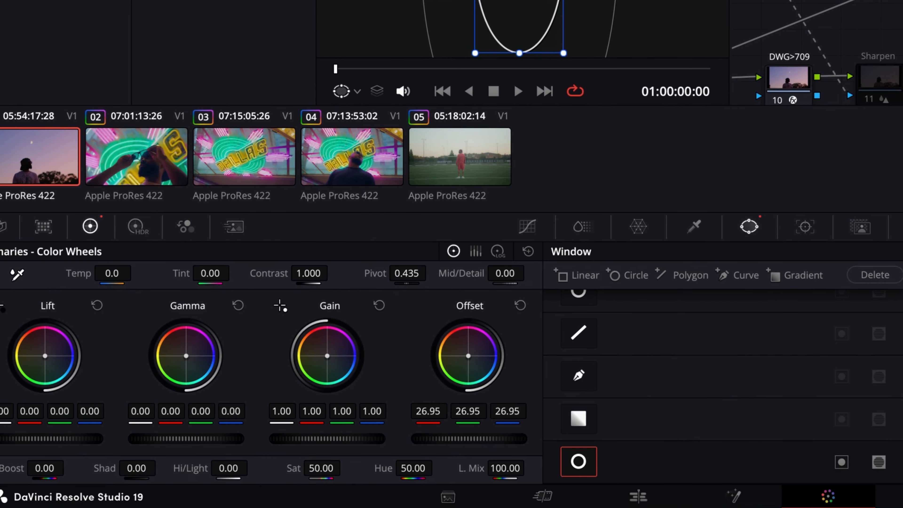
drag(470, 438, 507, 439)
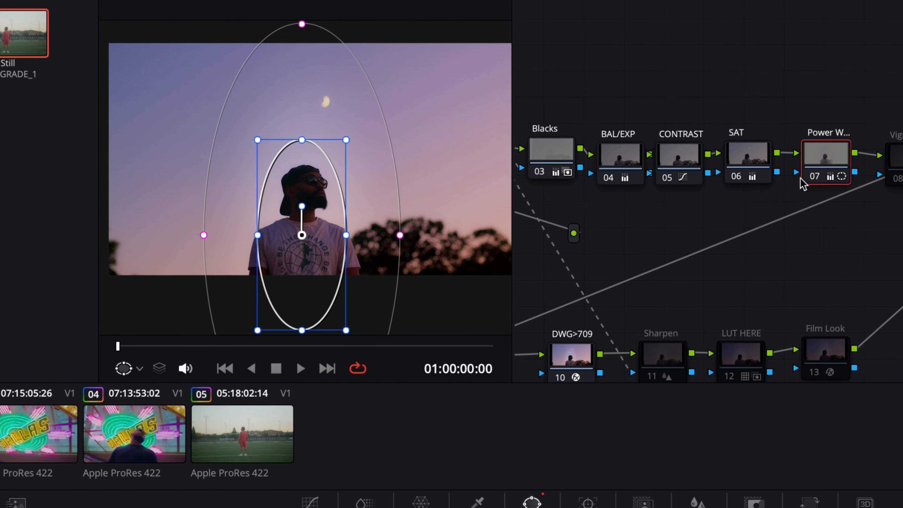
Hide the viewer overlay and toggle the power window node off and on to compare the result
click(139, 368)
click(158, 393)
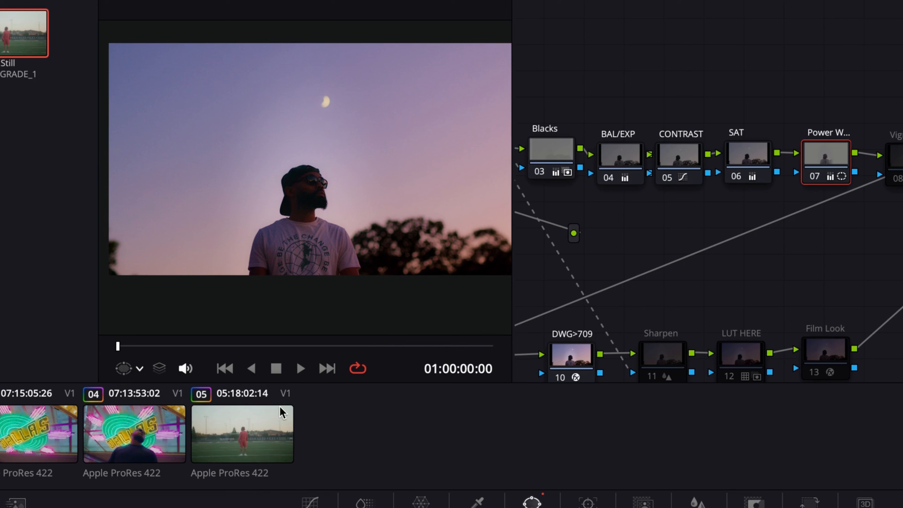
click(814, 177)
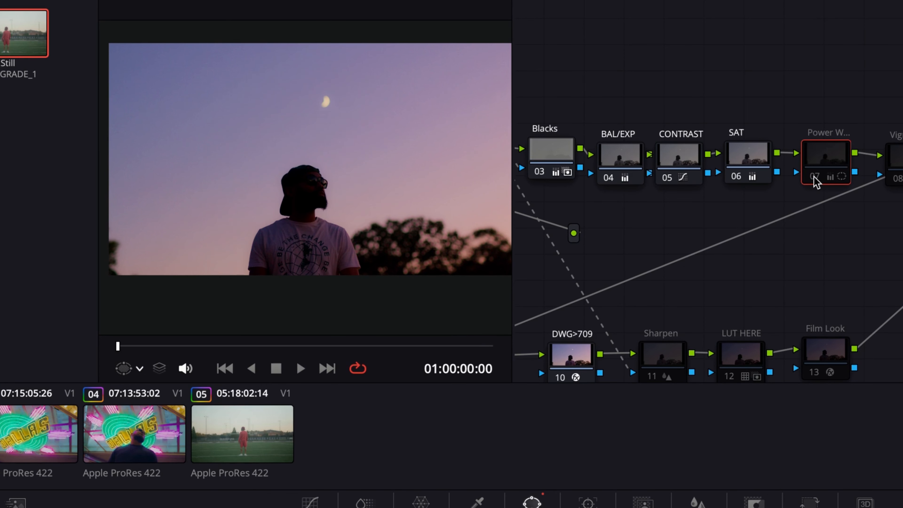
click(815, 177)
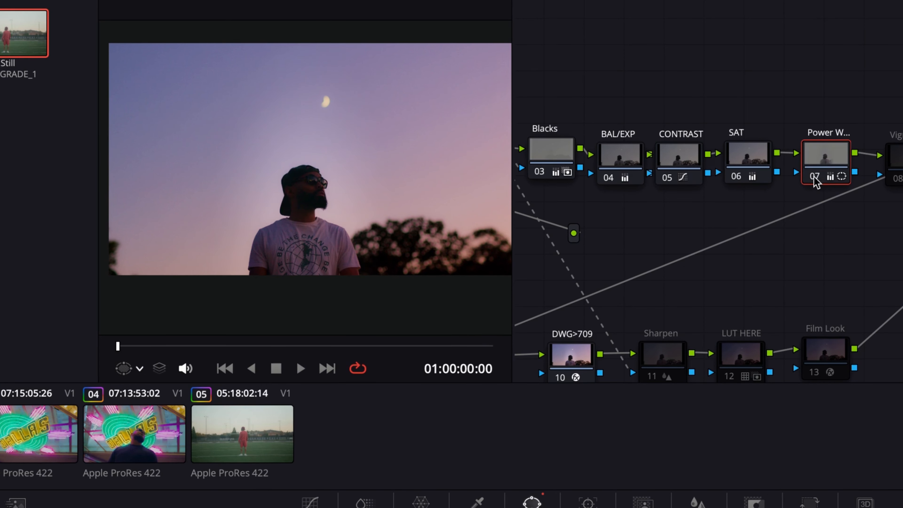
click(814, 178)
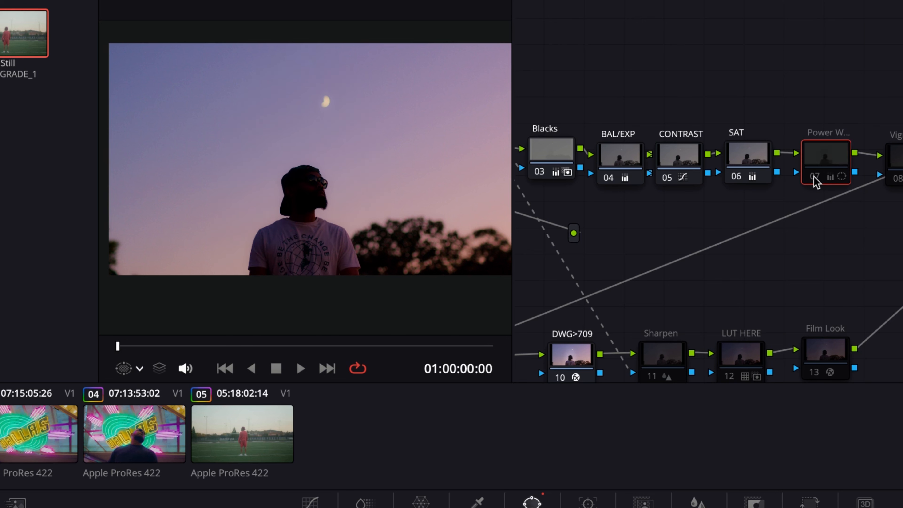
click(815, 177)
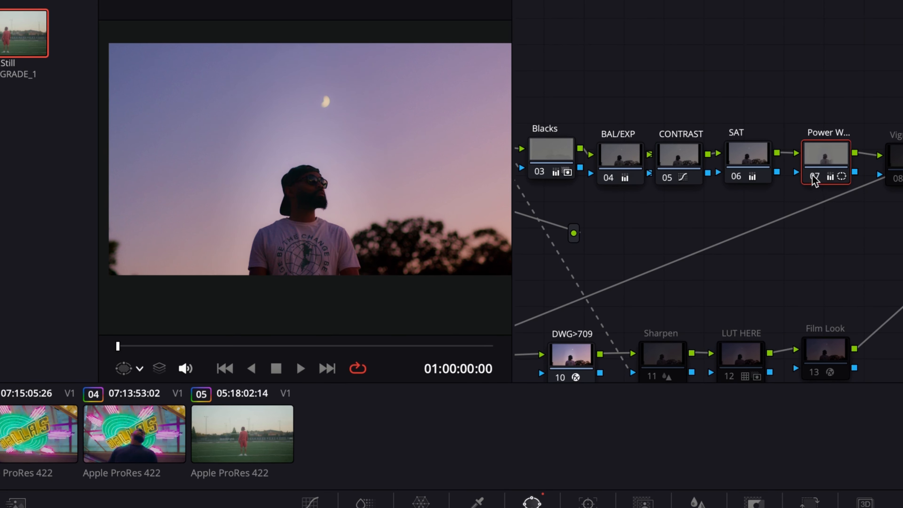
Restore the Power Window overlay and pull the window's outer softness edge inward
click(137, 370)
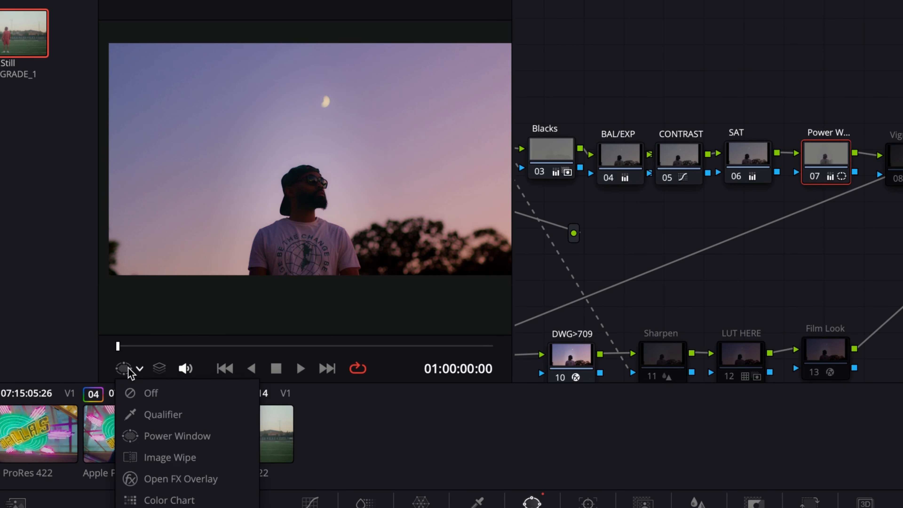
click(161, 436)
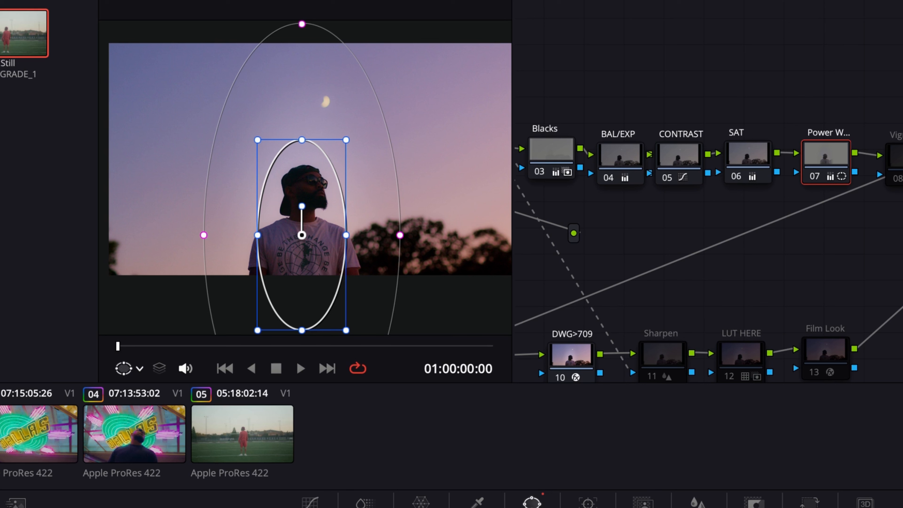
drag(400, 235, 358, 236)
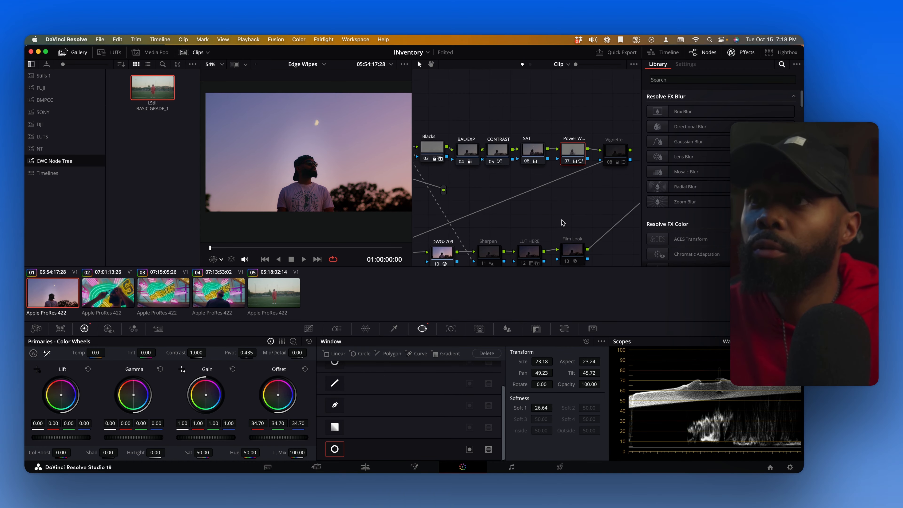
Enable the Vignette node and select it
drag(563, 222, 525, 229)
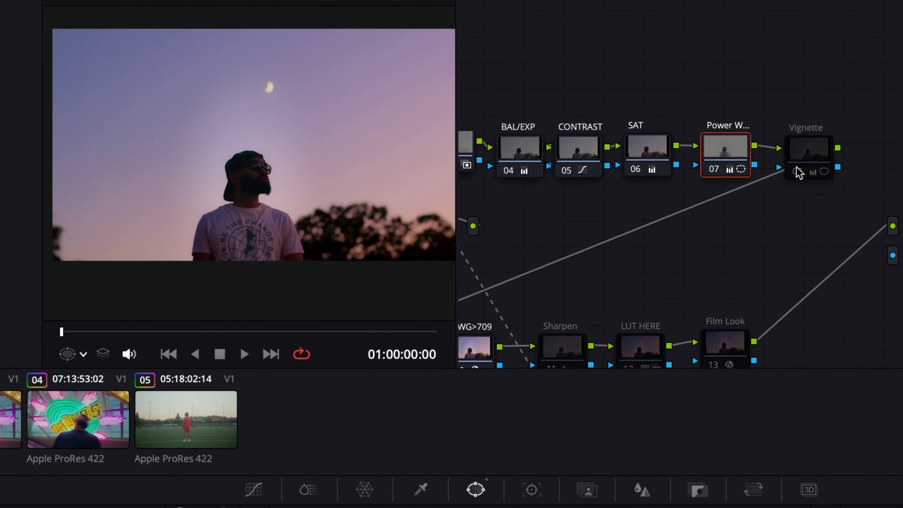
click(797, 172)
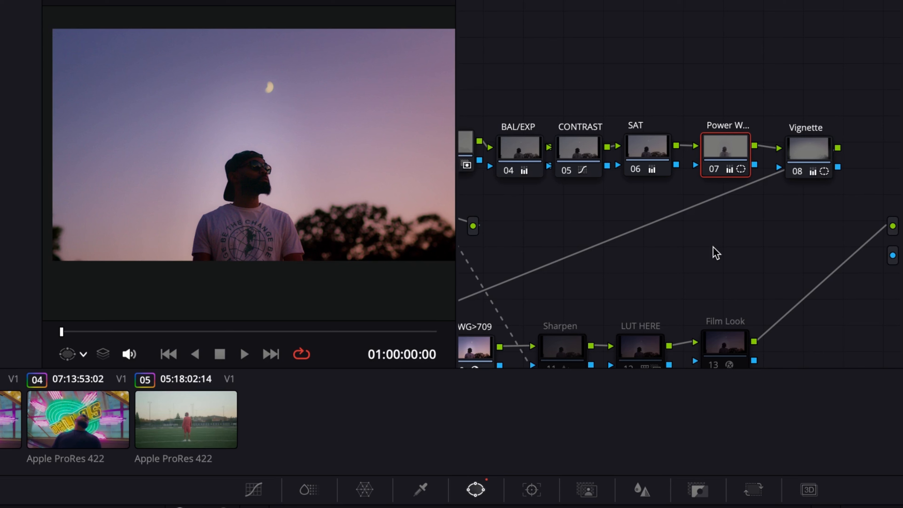
click(826, 151)
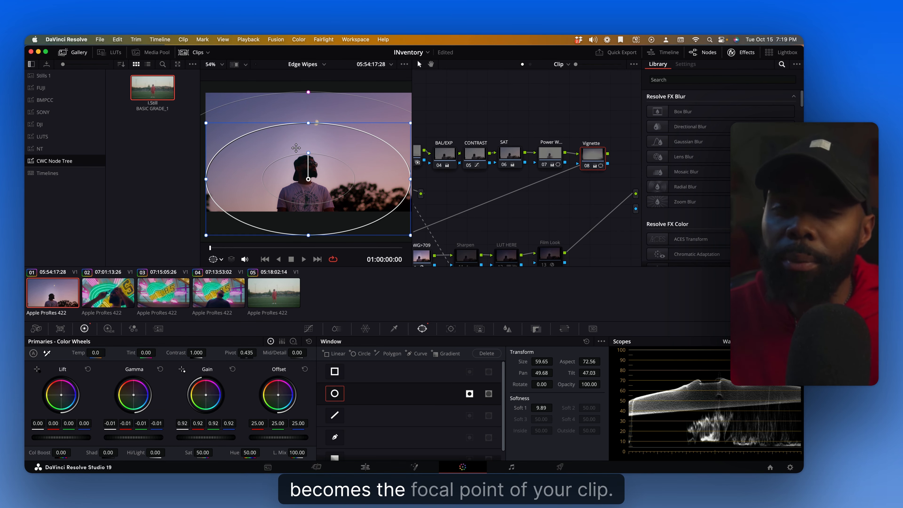
Select the Glow node and review its Glow effect settings
scroll(463, 254, left, 5)
scroll(464, 254, down, 2)
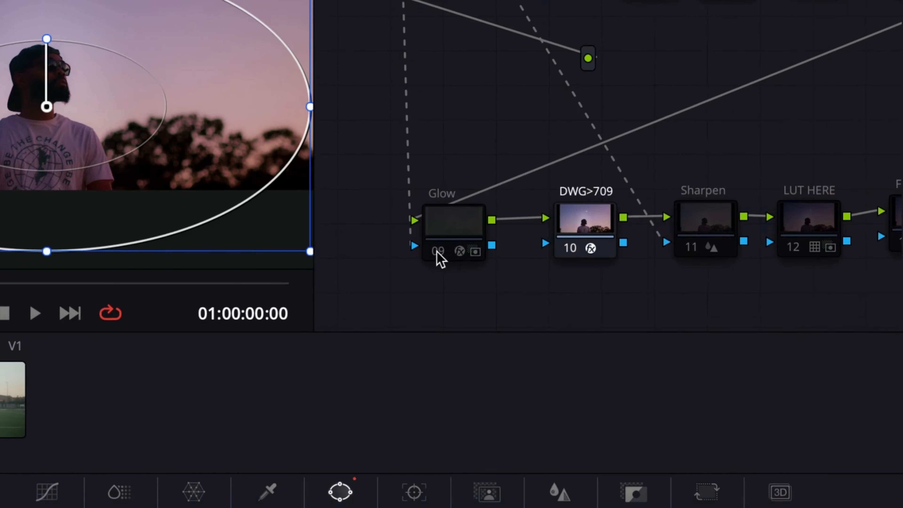
click(462, 237)
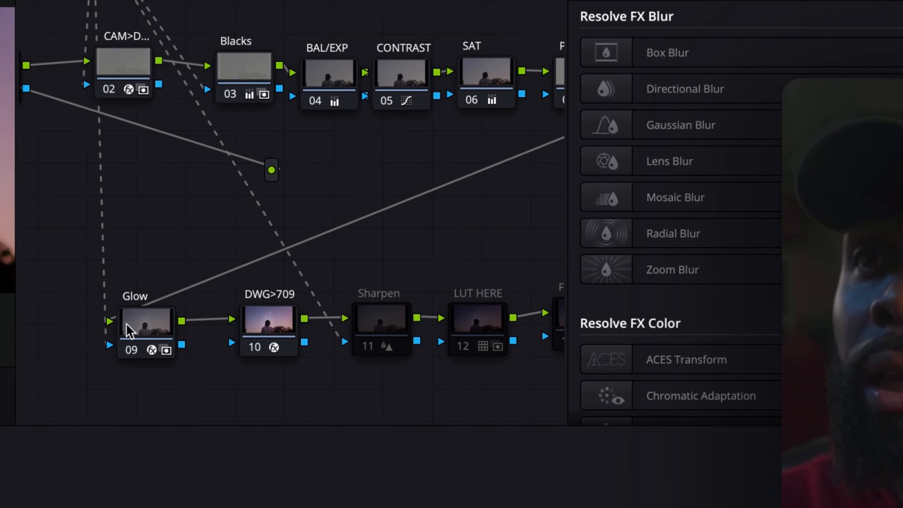
click(433, 228)
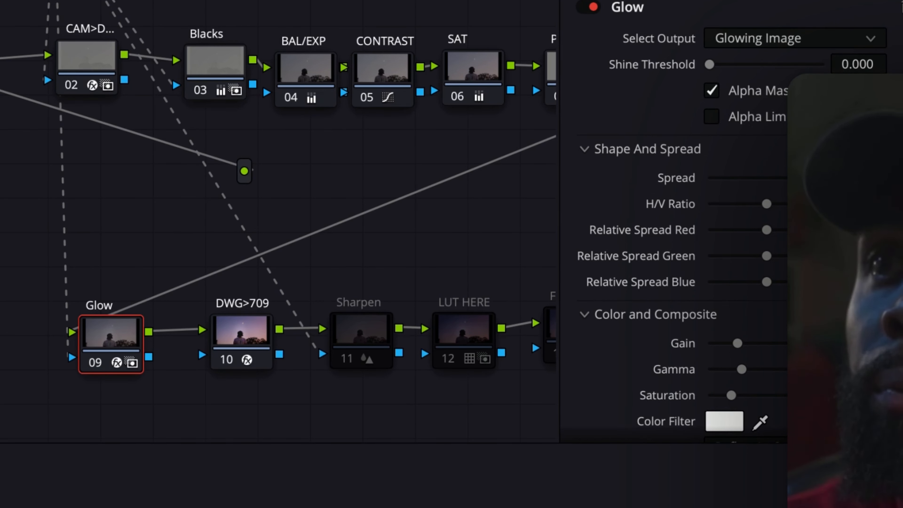
scroll(658, 283, down, 5)
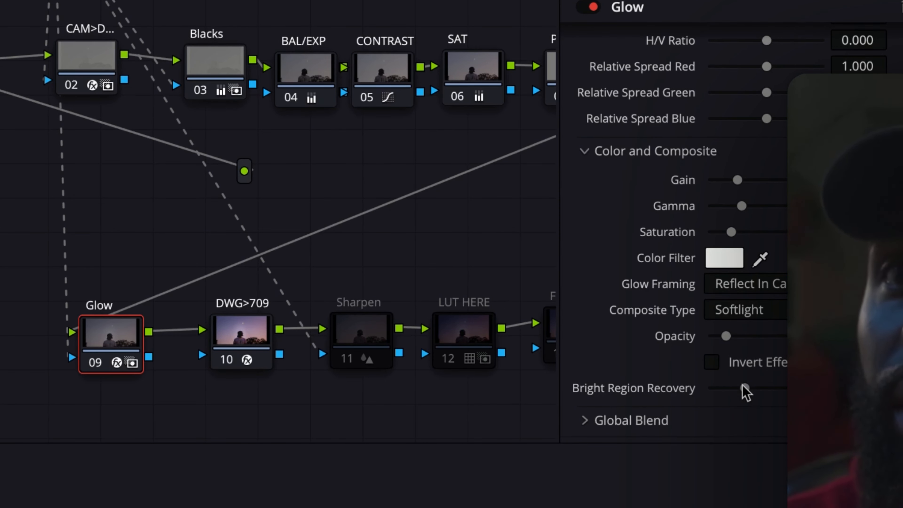
scroll(745, 391, up, 5)
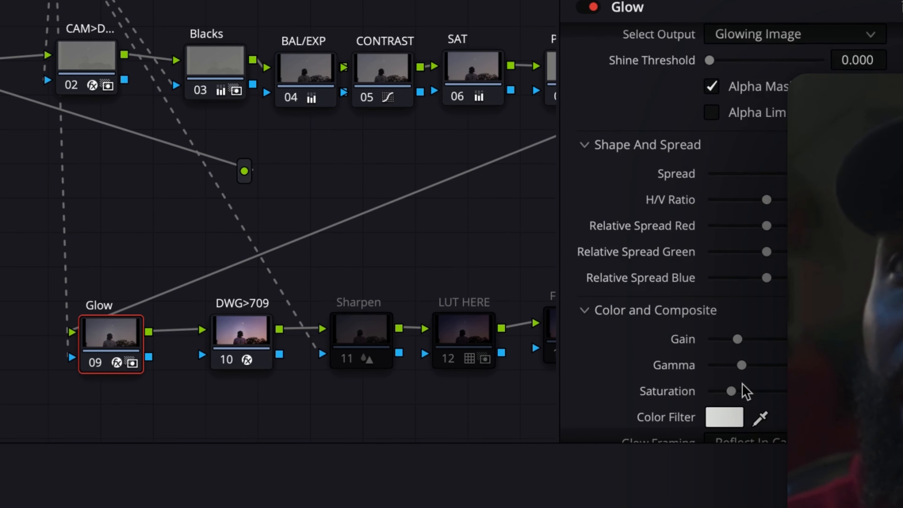
scroll(645, 229, down, 5)
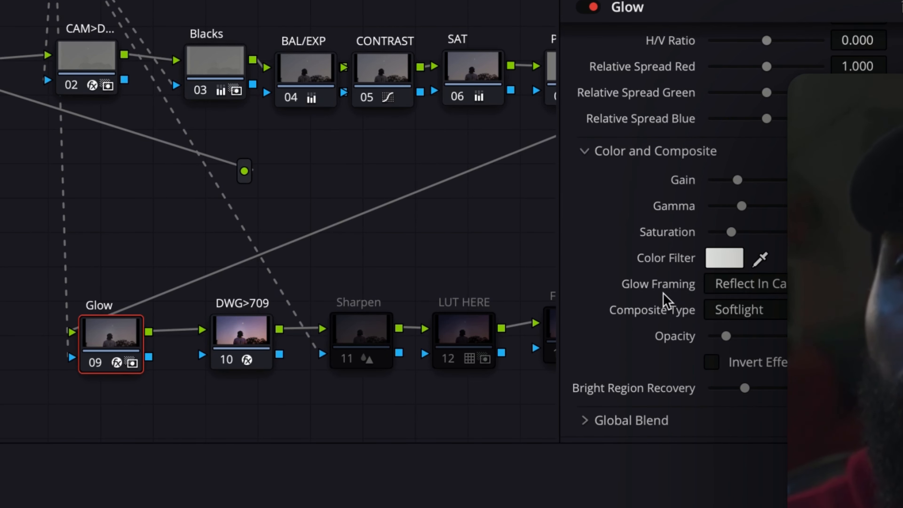
scroll(667, 262, up, 5)
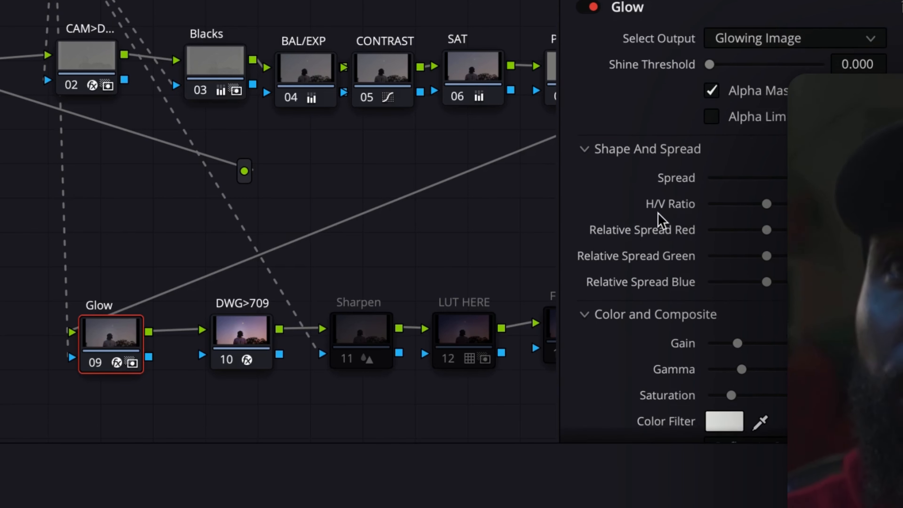
Adjust the Glow effect by lowering Spread and Opacity and raising Bright Region Recovery
drag(797, 177, 554, 192)
drag(711, 178, 732, 184)
scroll(721, 249, down, 5)
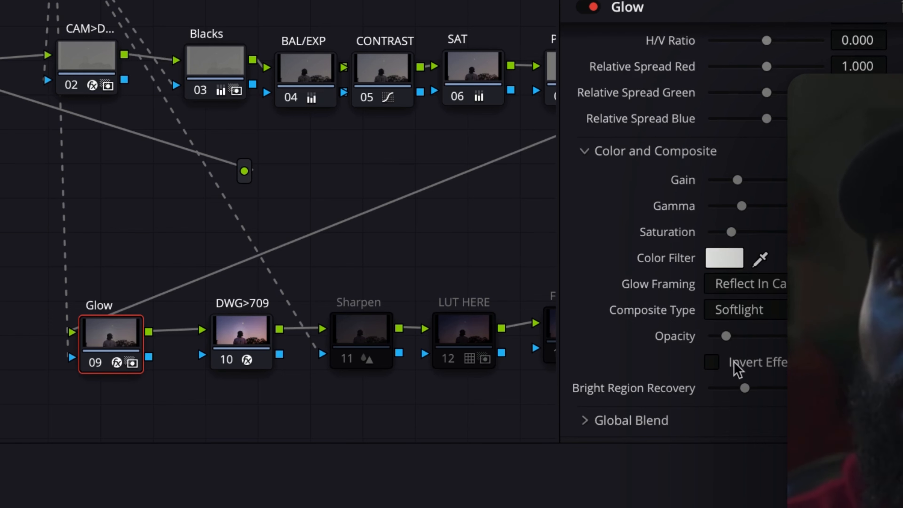
drag(726, 337, 695, 339)
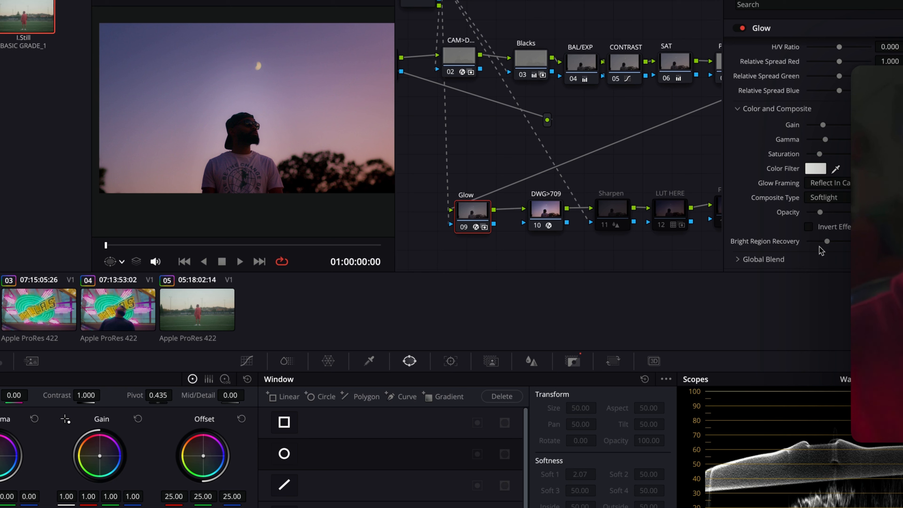
drag(827, 241, 868, 242)
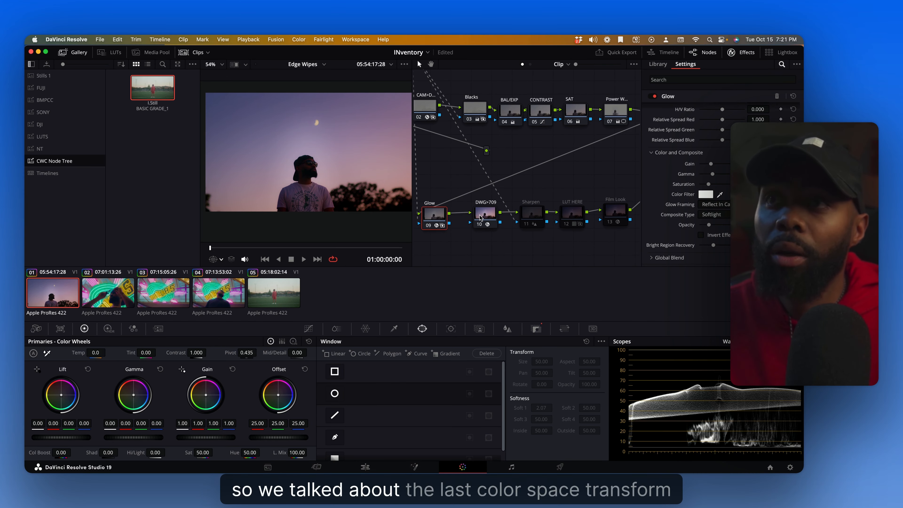
Select the DWG>709 color space transform node, then select the Sharpen node
click(539, 215)
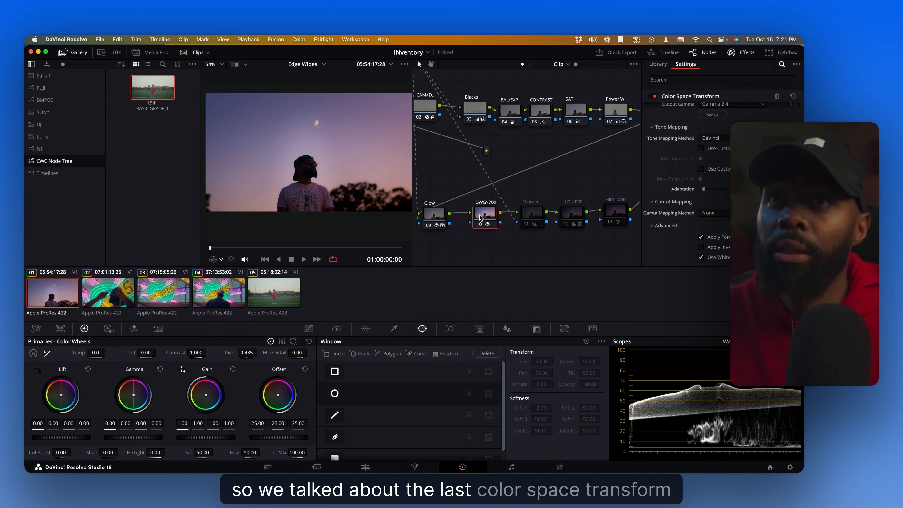
scroll(544, 241, up, 1)
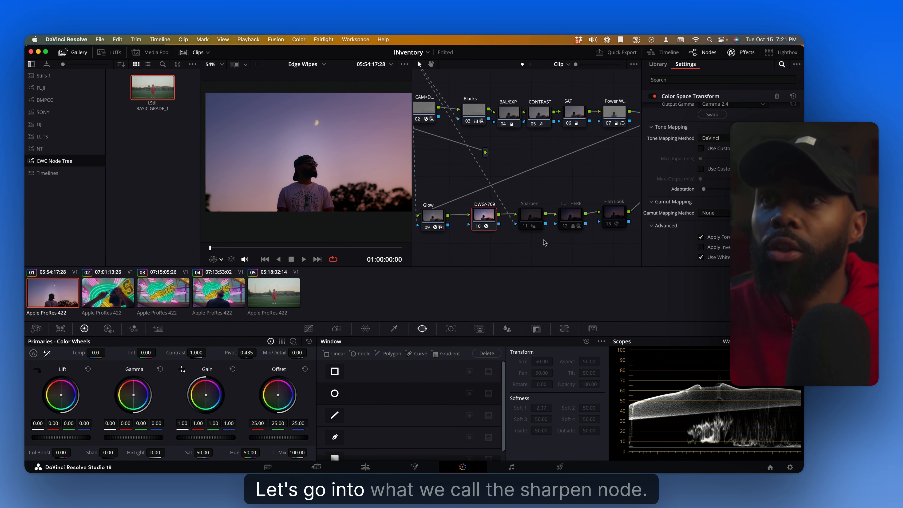
click(525, 227)
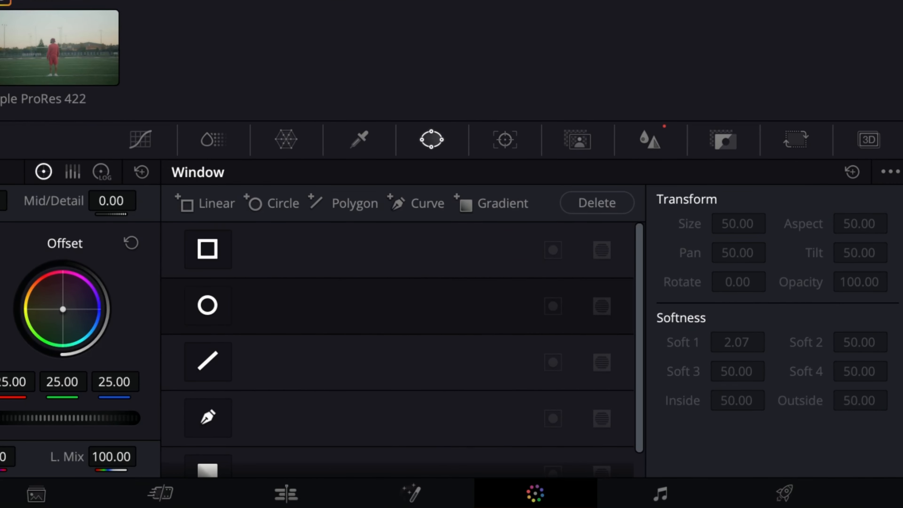
text(-100)
key(Return)
key(ctrl+z)
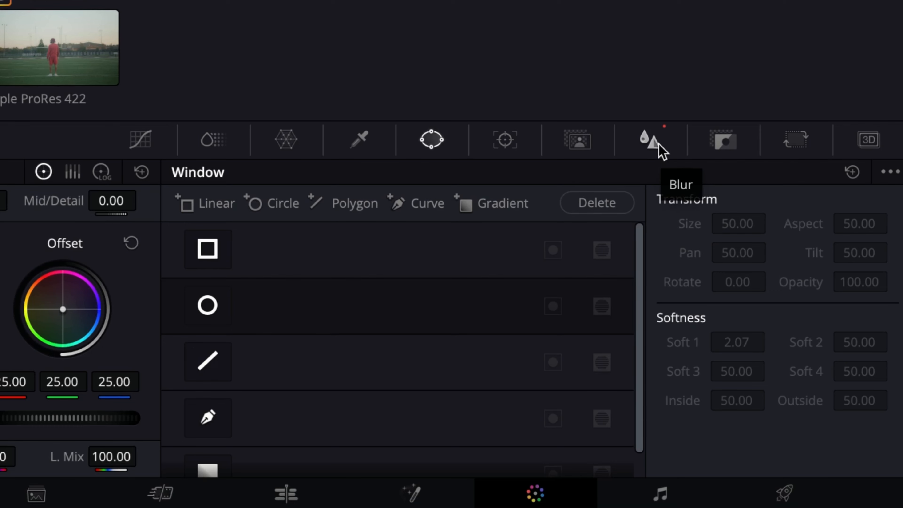
Open the Blur palette for the Sharpen node and switch to its Sharpen mode
click(654, 142)
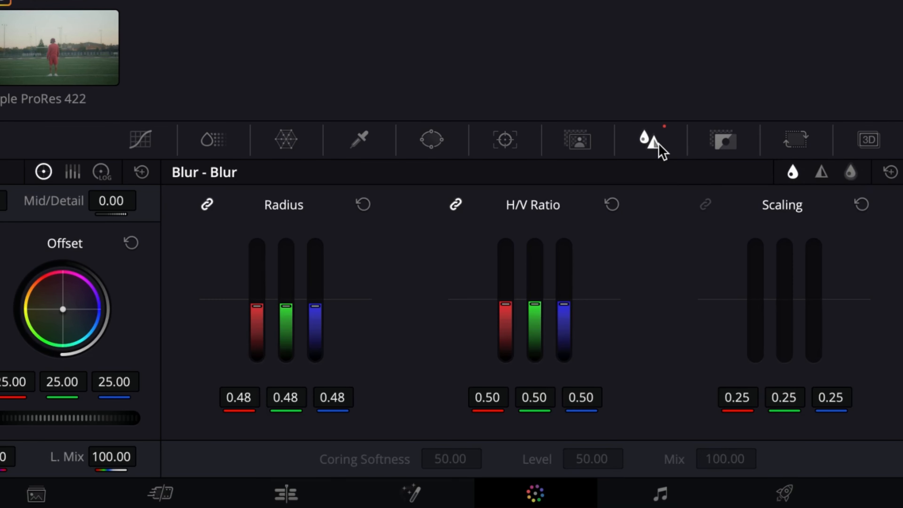
click(817, 178)
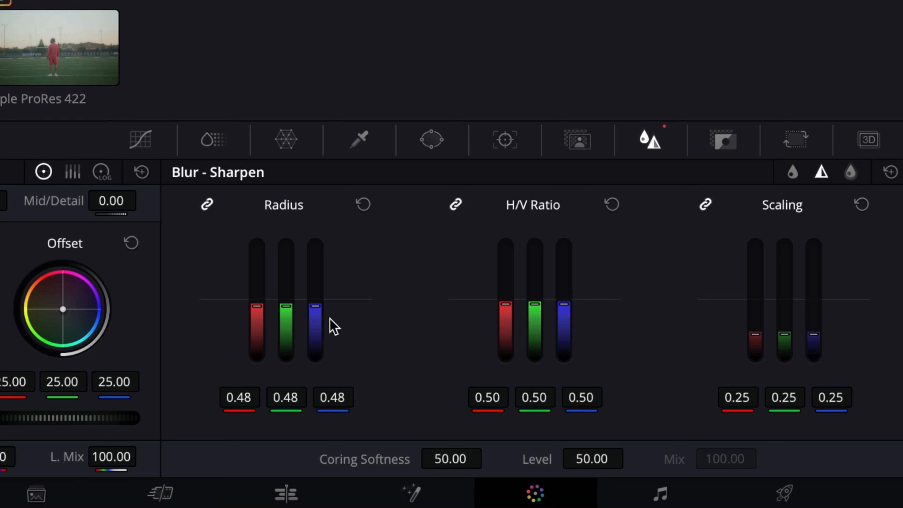
Lower the Sharpen radius to 0.42 and toggle the Sharpen node off and on to compare
drag(315, 306, 315, 313)
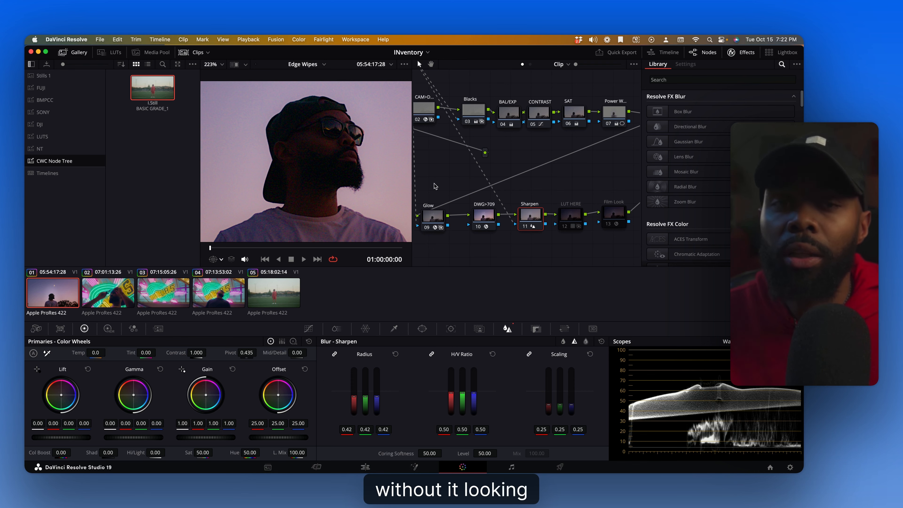
click(526, 227)
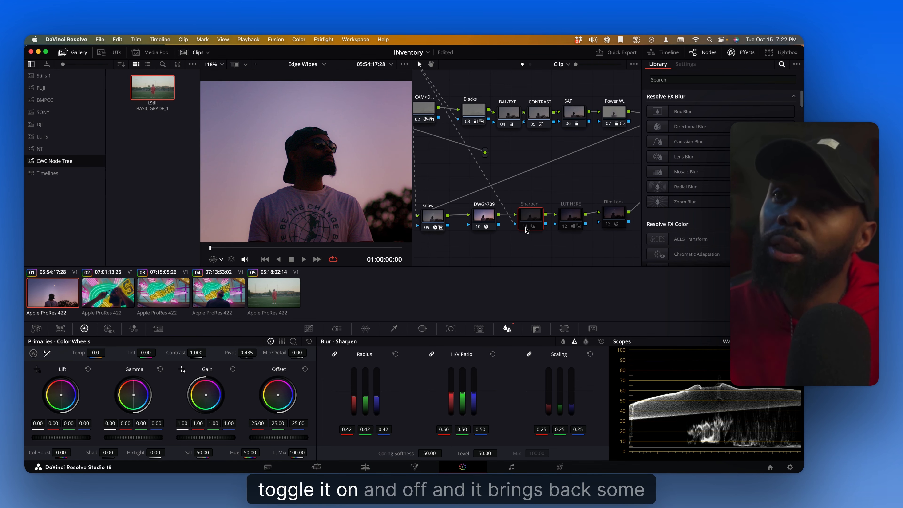
click(526, 227)
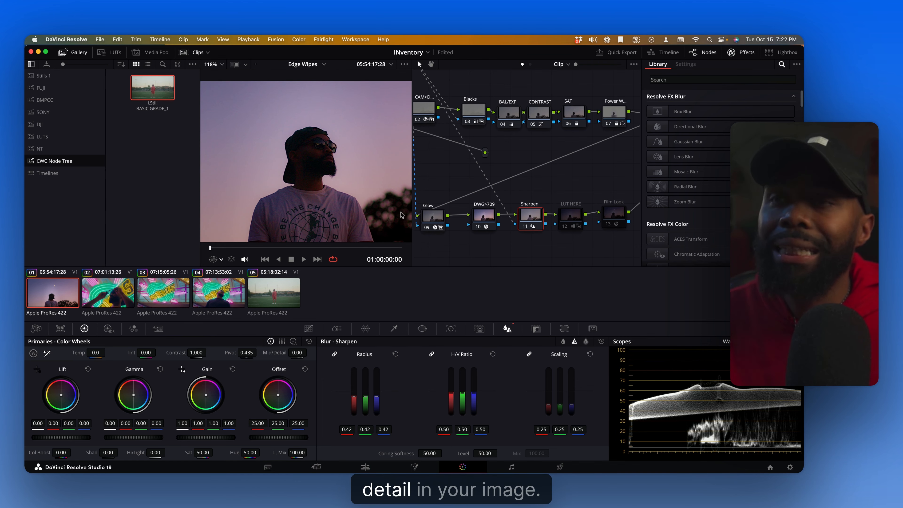
scroll(370, 206, down, 4)
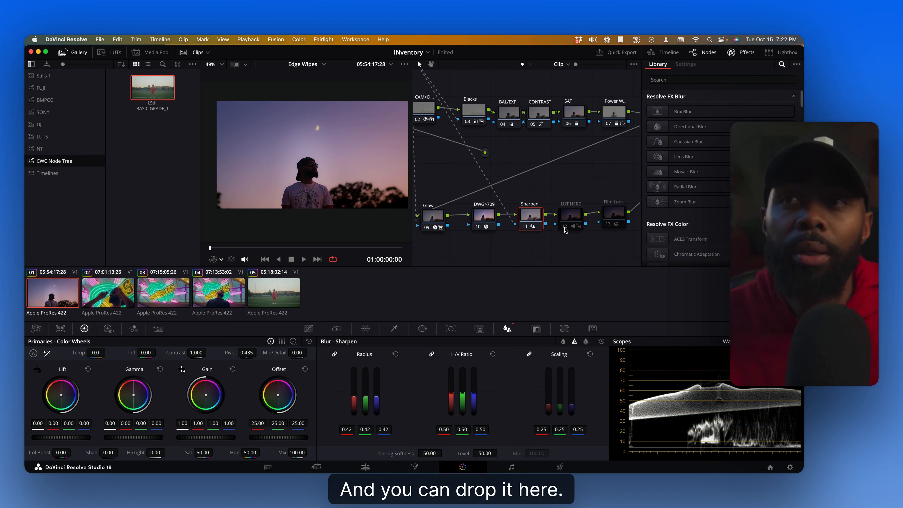
Enable the LUT HERE node and toggle it off and on to compare
click(565, 228)
click(569, 220)
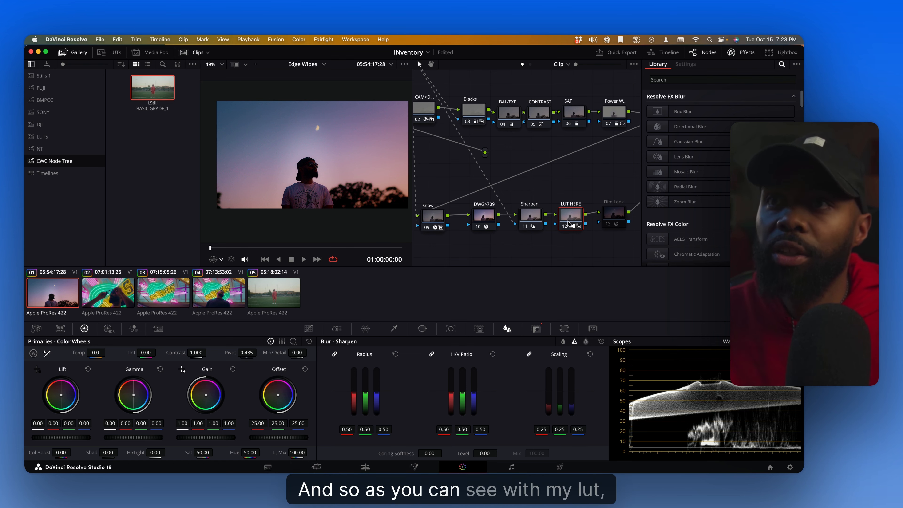
click(566, 228)
click(565, 228)
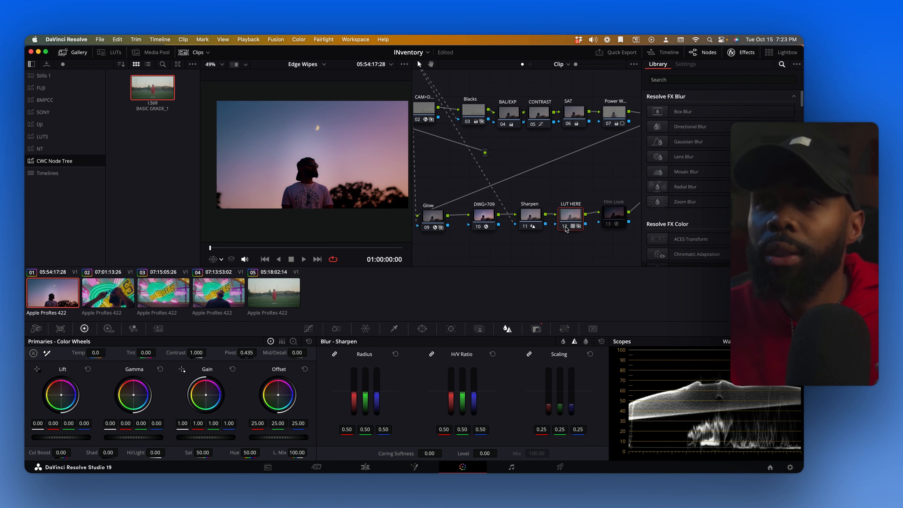
Assign the Orange Teal_1.DSCF2364 LUT from the CR Luts folder to the LUT HERE node
right_click(564, 216)
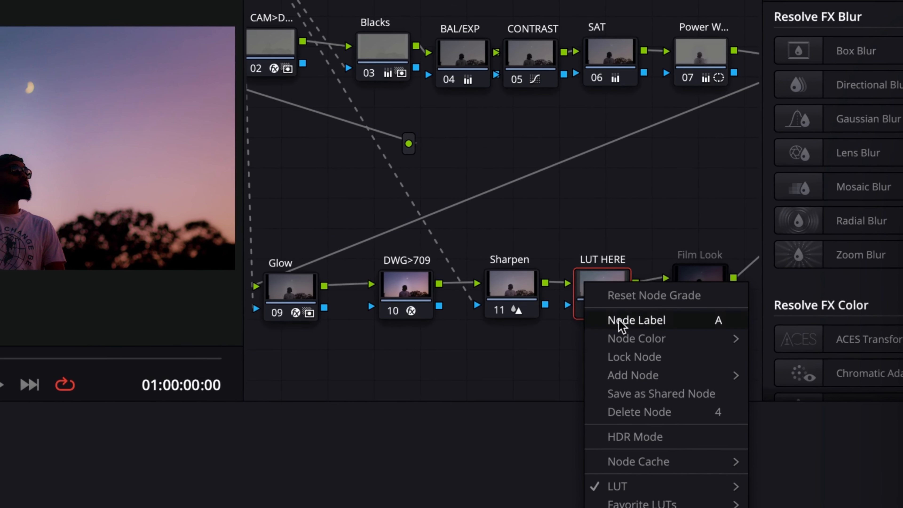
mouse_move(583, 303)
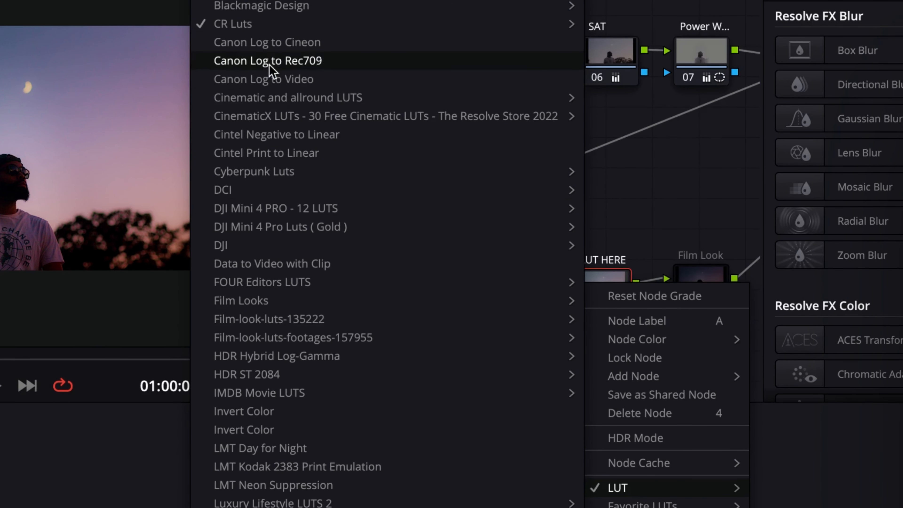
mouse_move(512, 24)
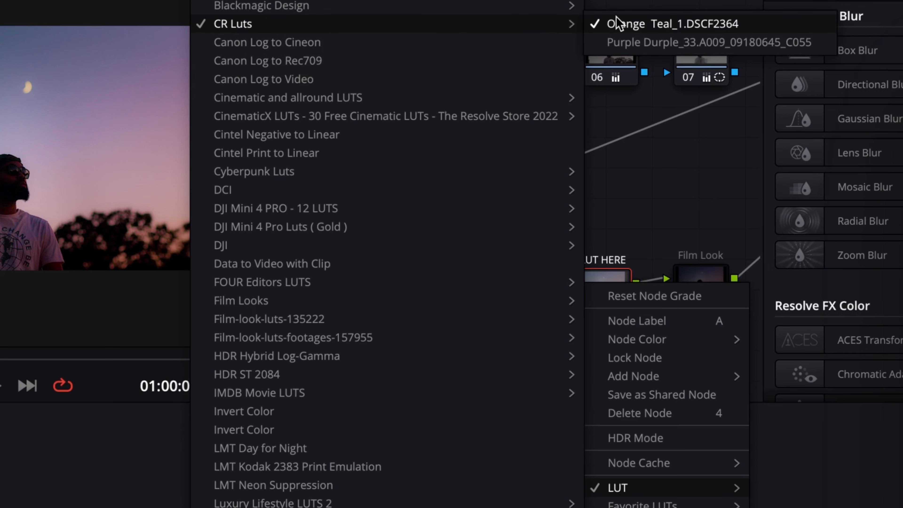
click(617, 23)
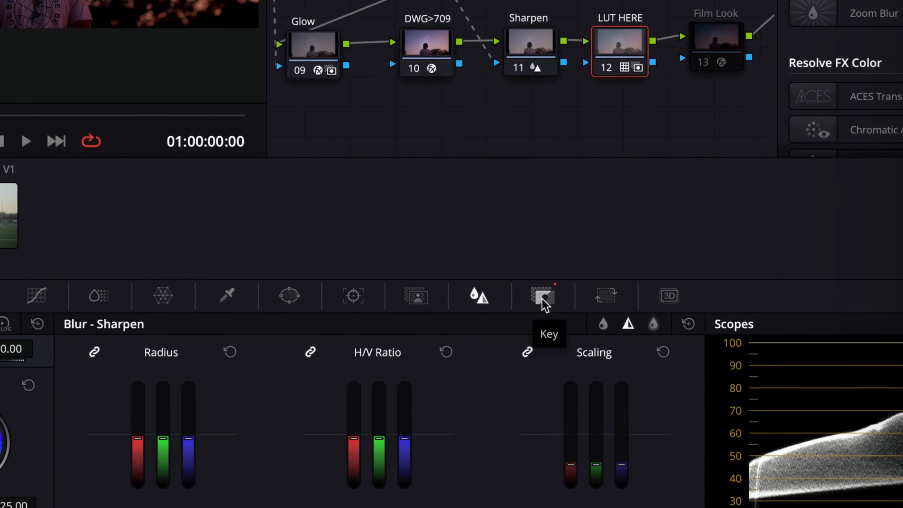
Open the Key palette for the LUT HERE node and set its Key Output Gain to 0.3
click(535, 324)
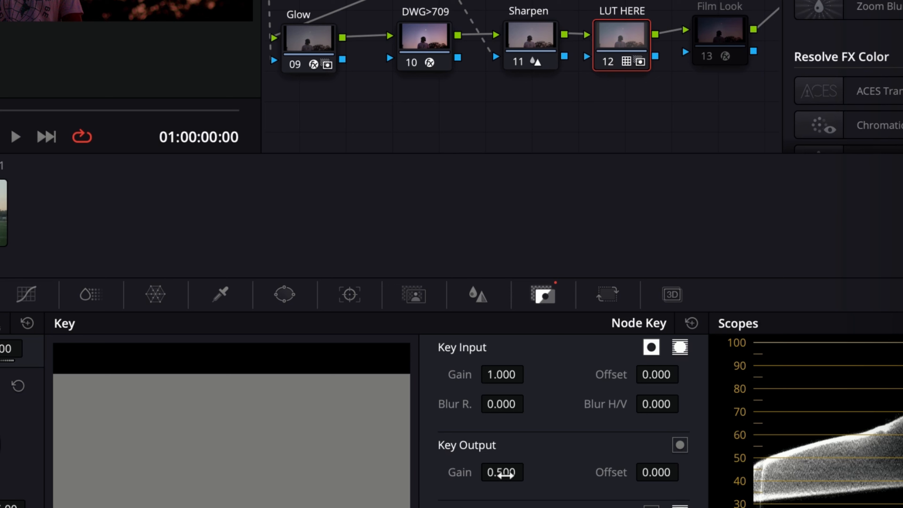
double_click(505, 475)
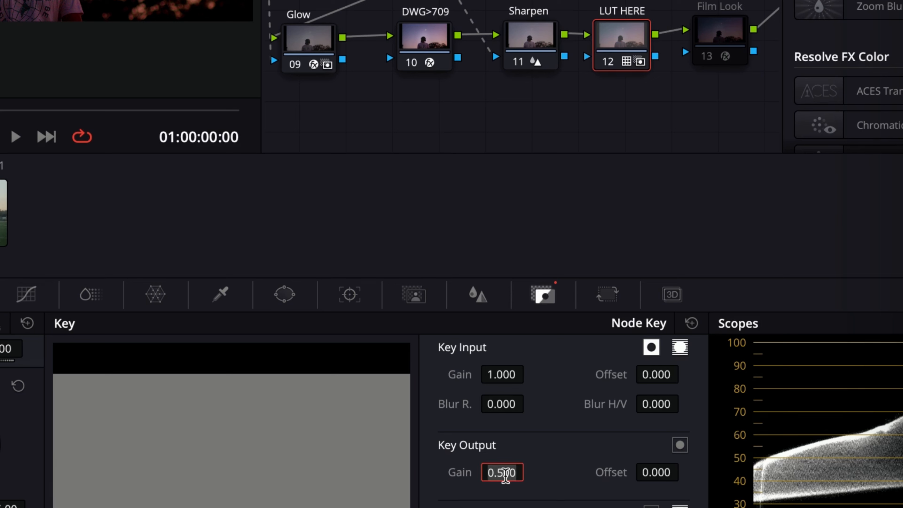
text(1)
key(Return)
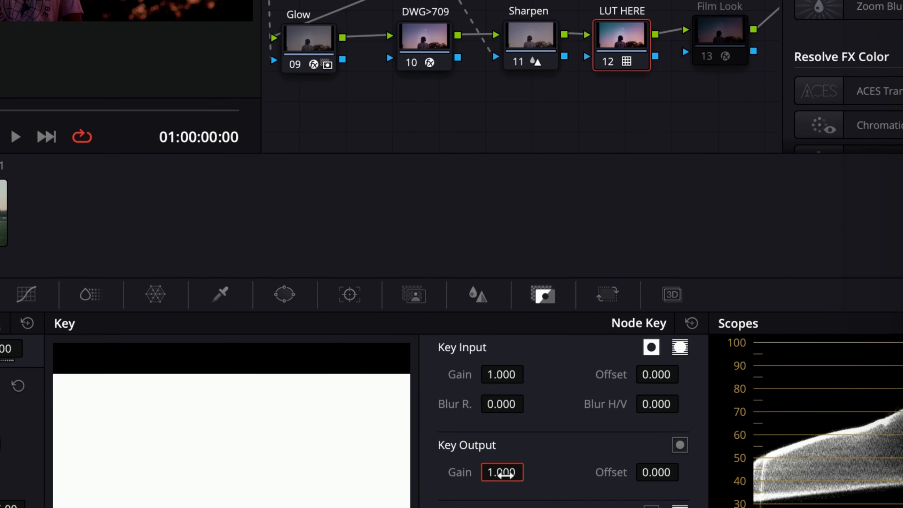
double_click(504, 475)
text(0.3)
key(Return)
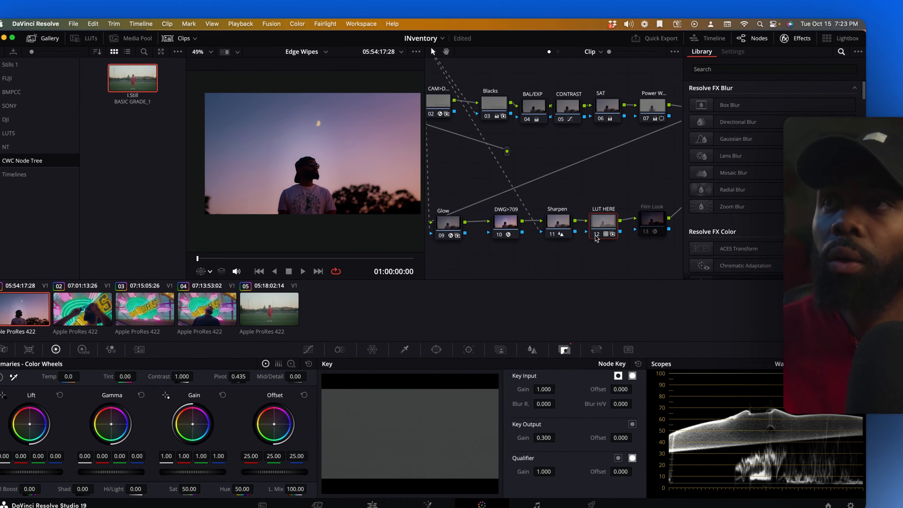
Enable the Film Look node at the end of the node tree
click(563, 228)
click(874, 305)
click(874, 305)
click(874, 305)
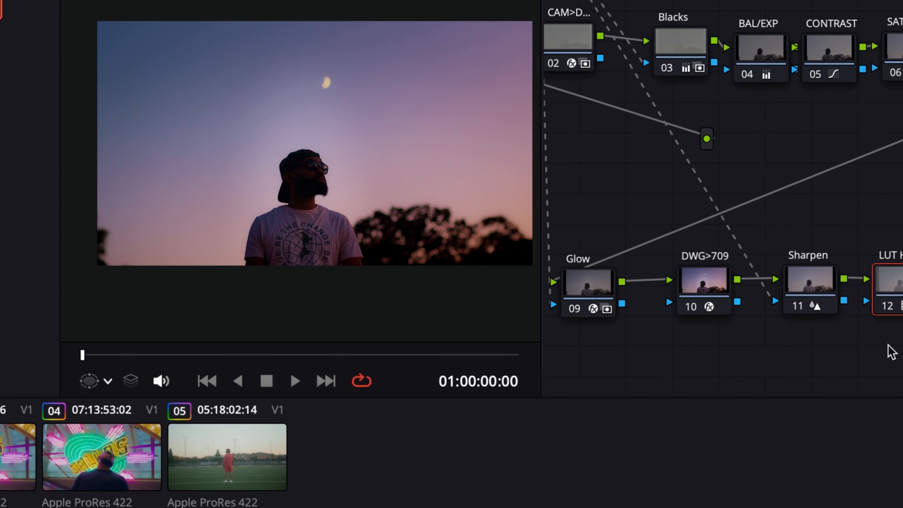
drag(885, 363, 823, 359)
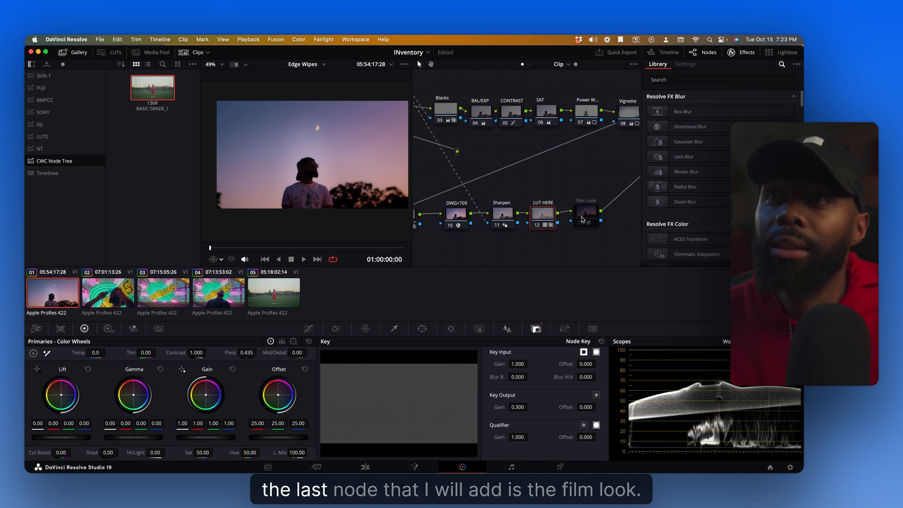
click(582, 224)
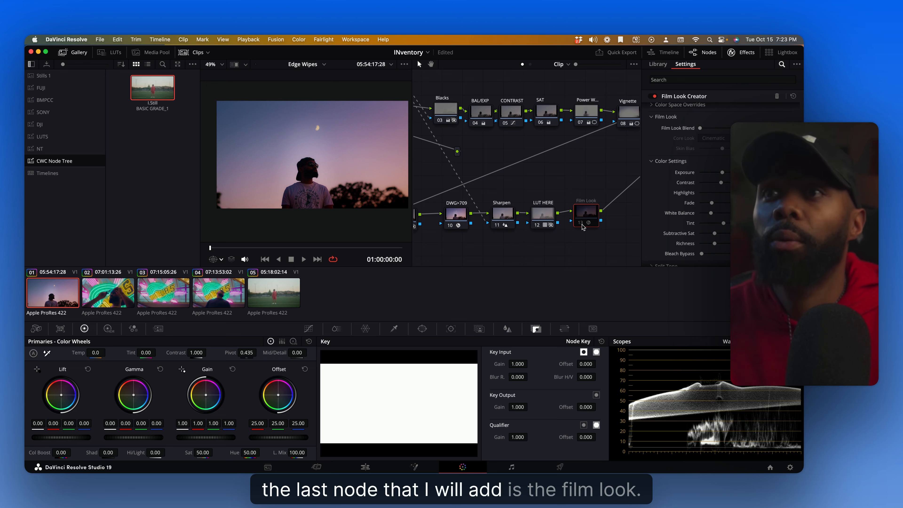
click(582, 225)
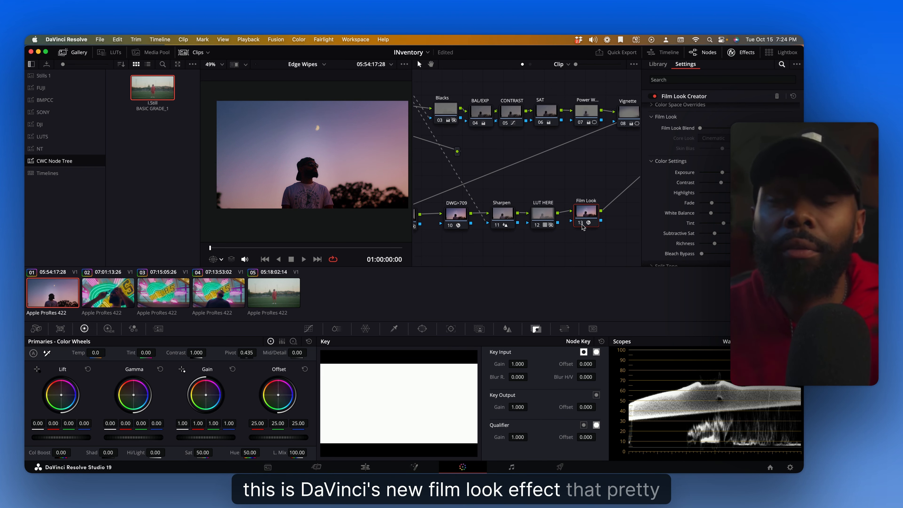
Try the Default 65mm preset in Film Look Creator, then switch the preset to Clean Slate
scroll(719, 194, up, 3)
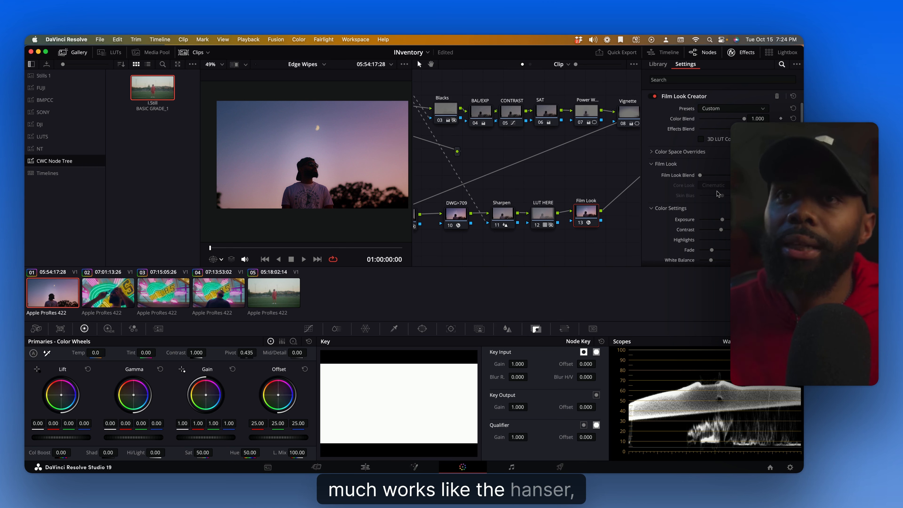
scroll(719, 194, down, 2)
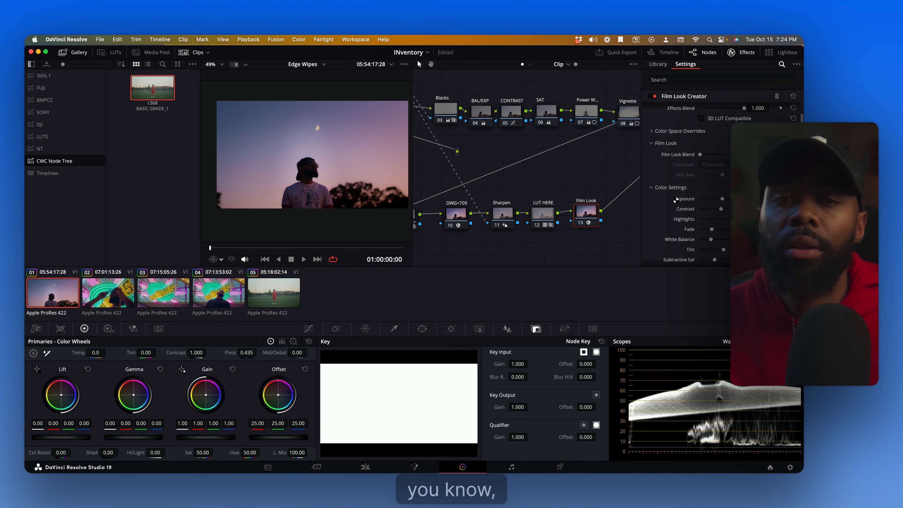
scroll(675, 199, up, 2)
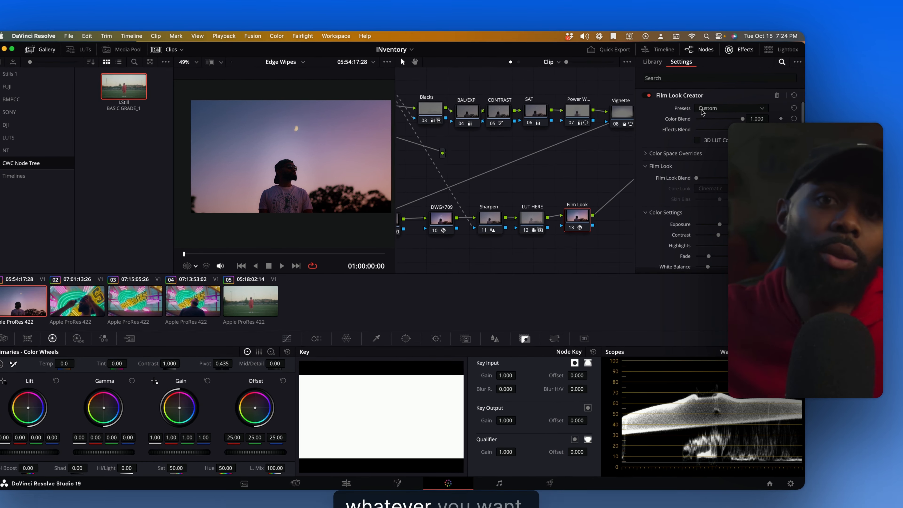
click(706, 111)
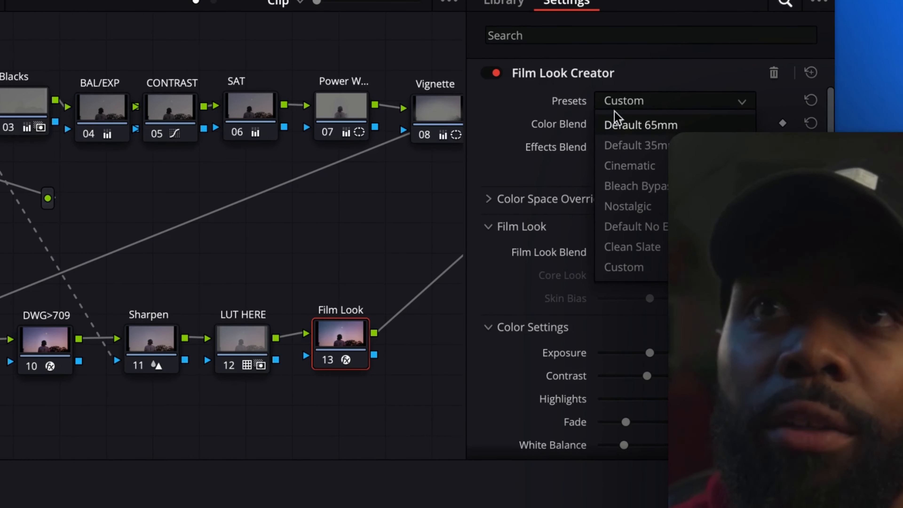
click(619, 126)
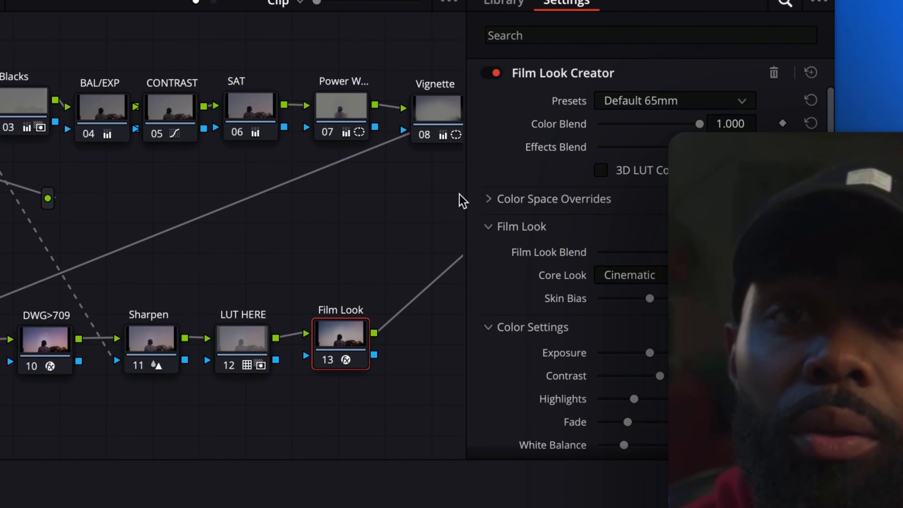
click(628, 103)
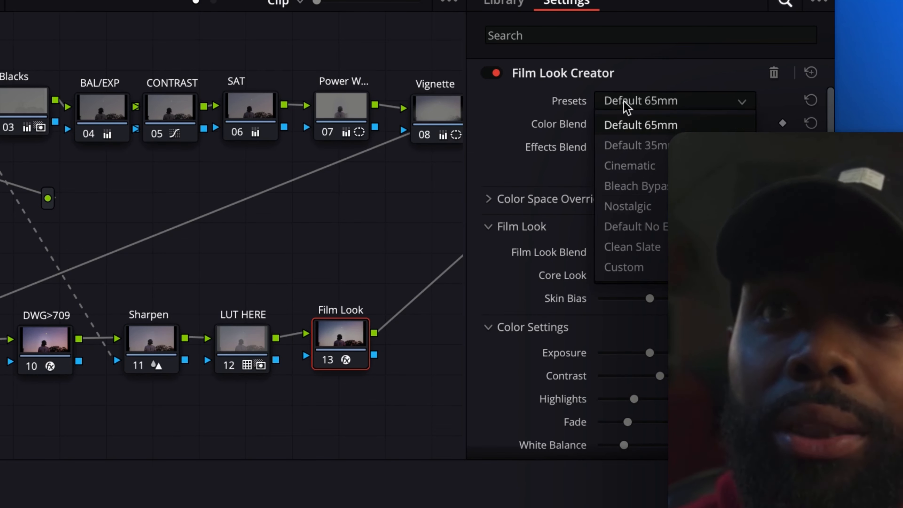
click(659, 251)
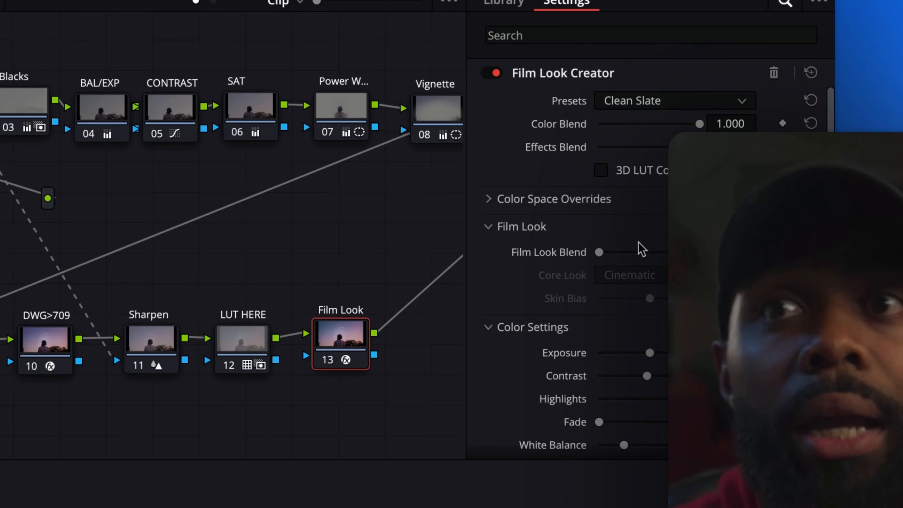
Raise the Fade slider in the Film Look Creator color settings
scroll(623, 320, down, 3)
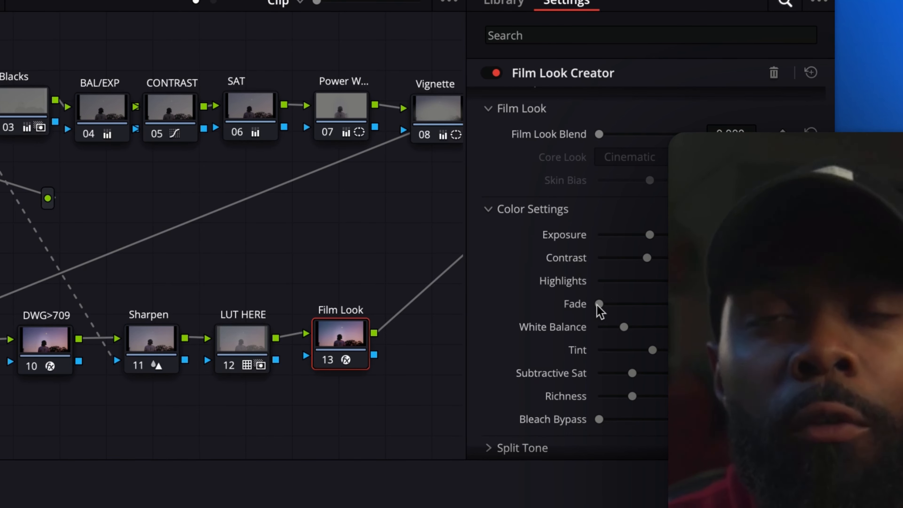
drag(600, 310, 528, 296)
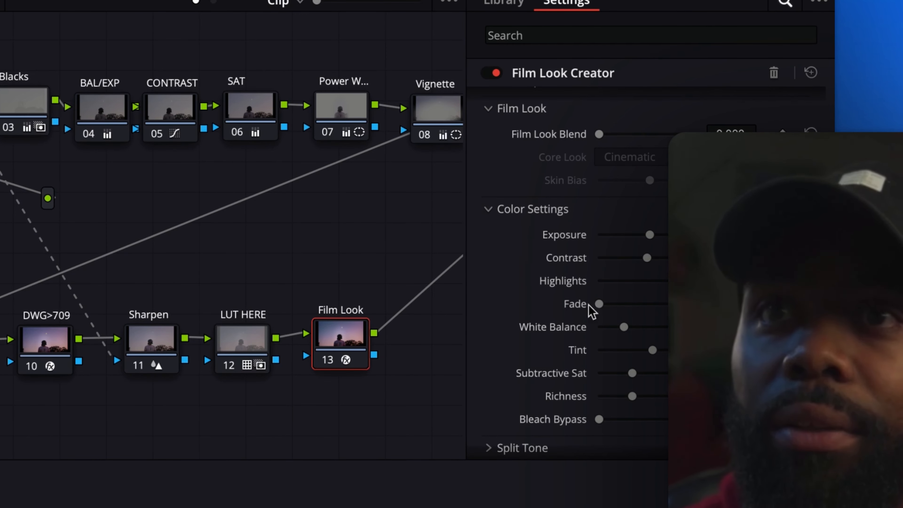
drag(600, 310, 628, 296)
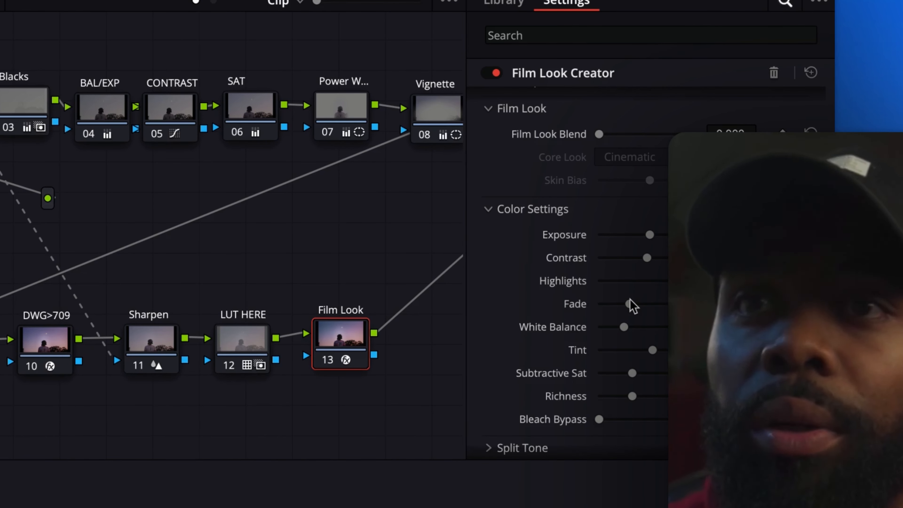
Raise the Bleach Bypass slider slightly
scroll(571, 402, down, 1)
drag(601, 396, 393, 409)
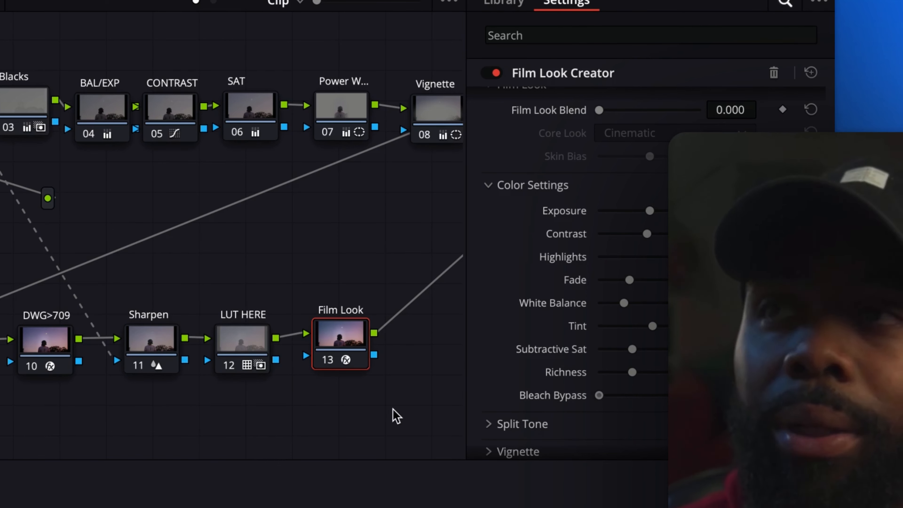
drag(599, 397, 611, 399)
Expand the Grain section and enable grain
scroll(569, 338, down, 5)
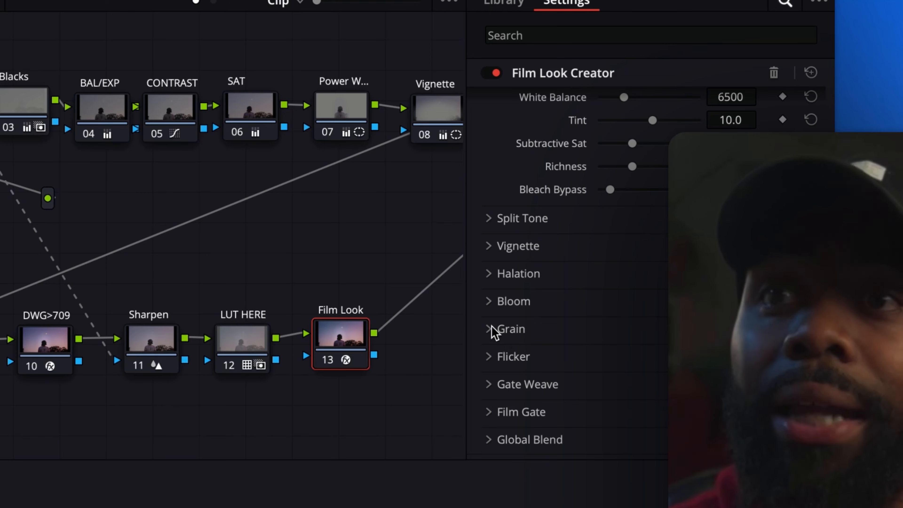
click(507, 329)
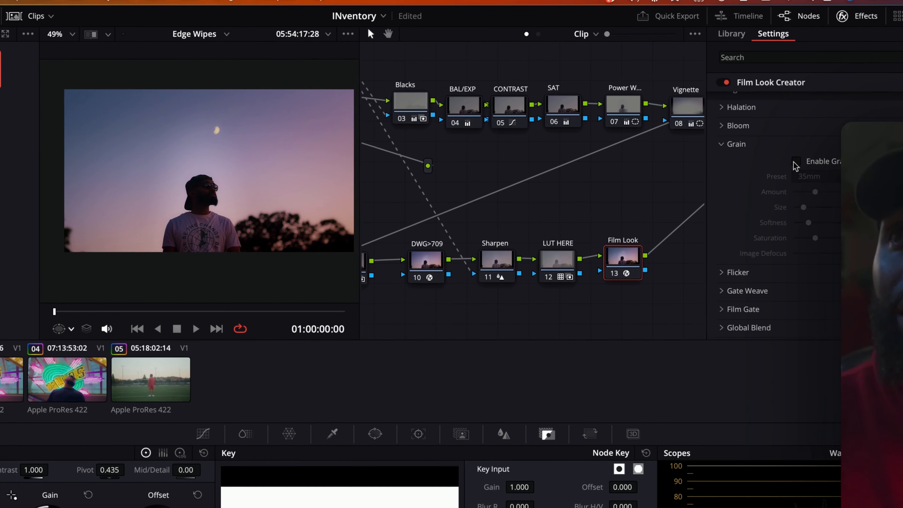
click(795, 162)
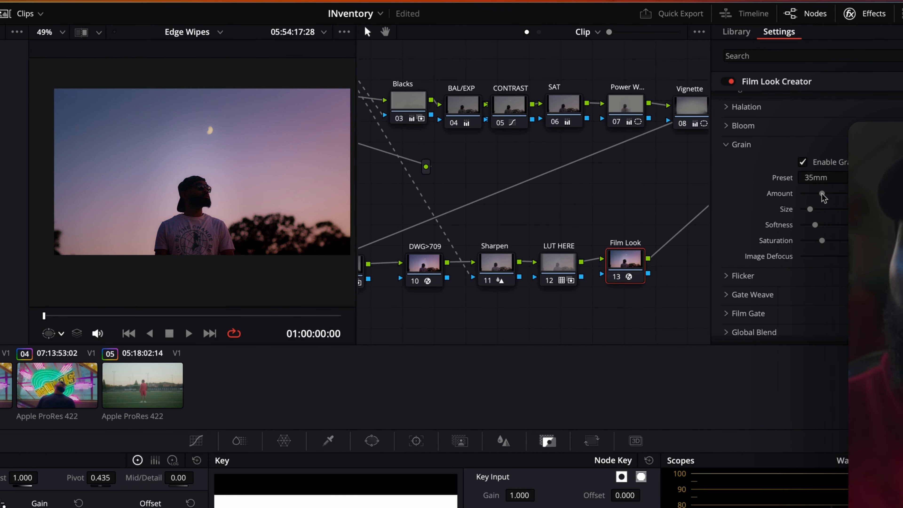
Raise the grain Softness slightly
scroll(284, 200, up, 5)
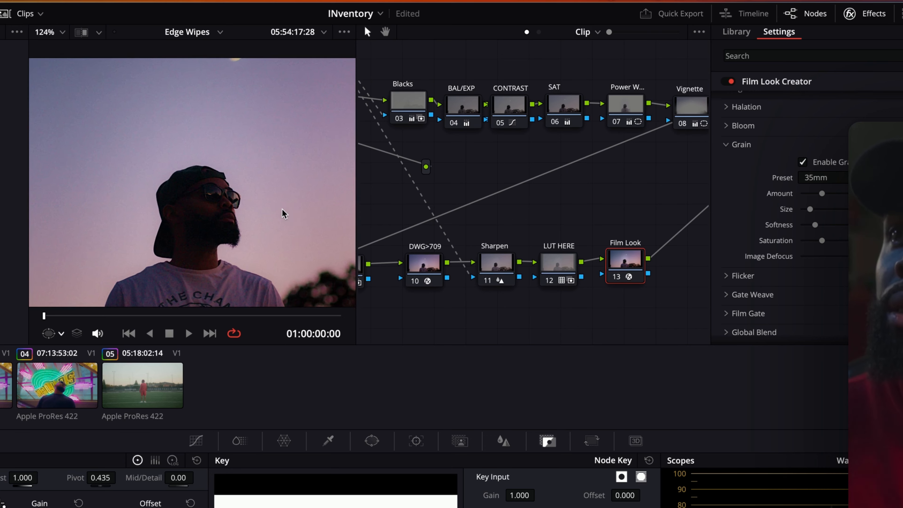
scroll(283, 213, up, 3)
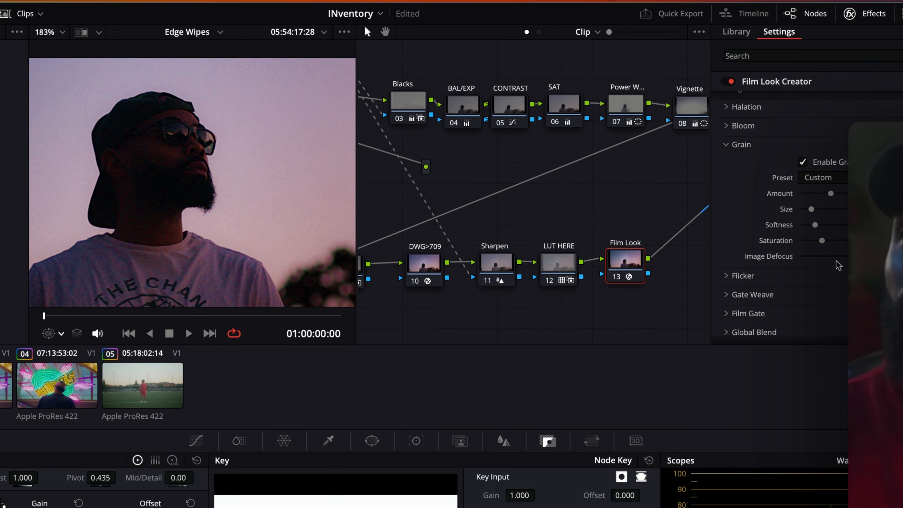
drag(815, 225, 824, 225)
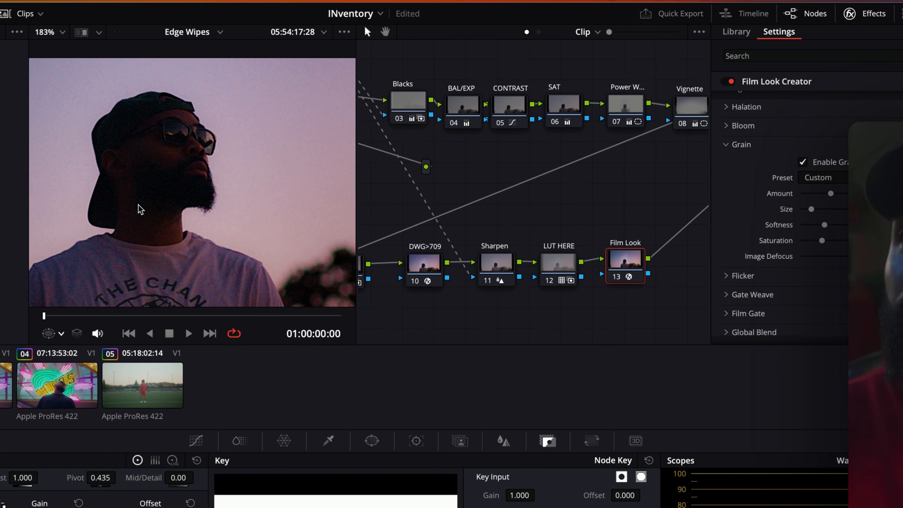
scroll(141, 209, down, 5)
scroll(209, 207, up, 1)
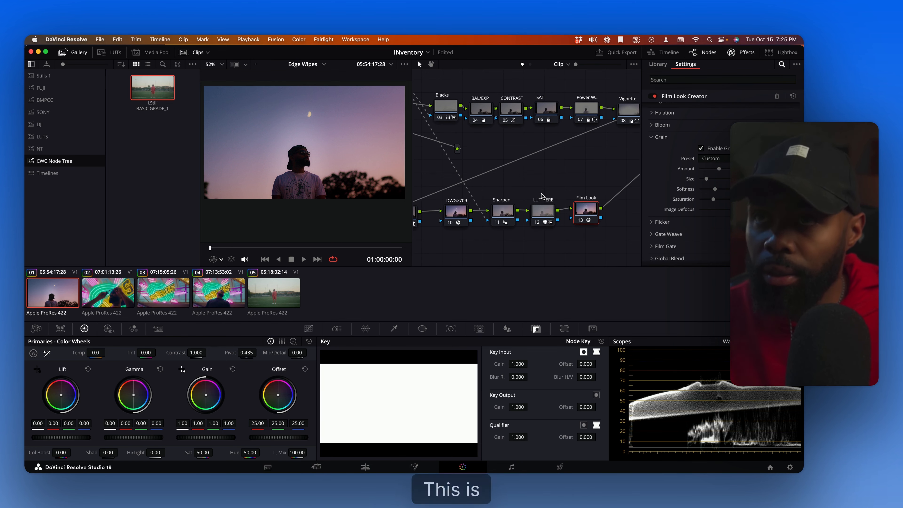
Close the Effects panel and review the whole node tree in the node graph
click(737, 53)
scroll(615, 204, left, 5)
scroll(615, 204, up, 3)
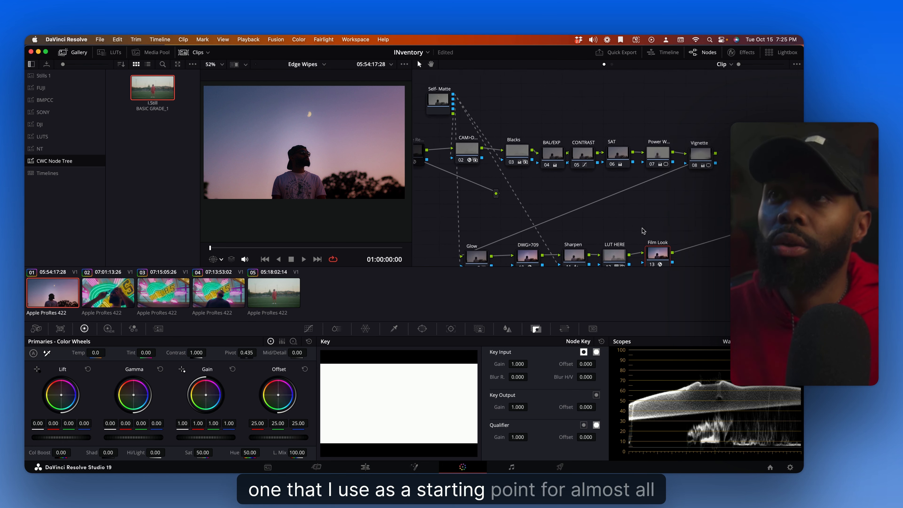
scroll(644, 230, left, 2)
scroll(643, 230, up, 1)
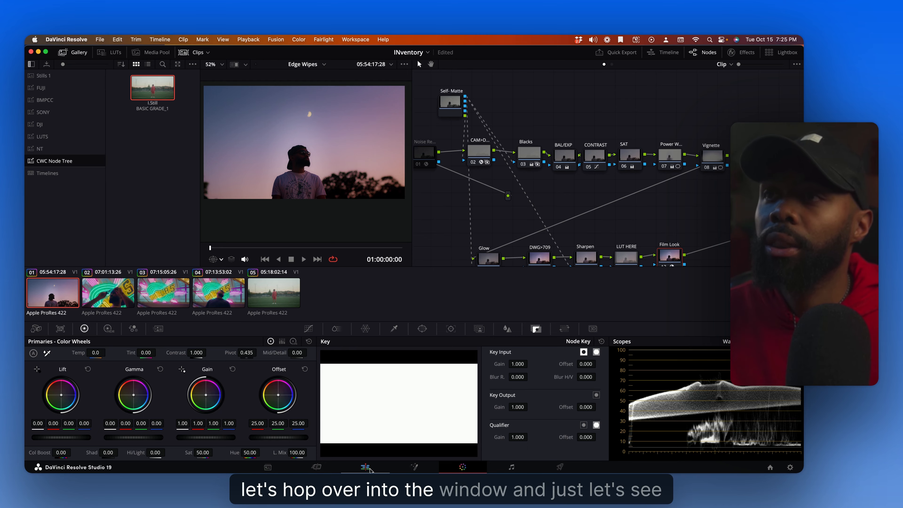
Switch to the Edit page and toggle the grade bypass off and on to compare the clip before and after grading
click(370, 469)
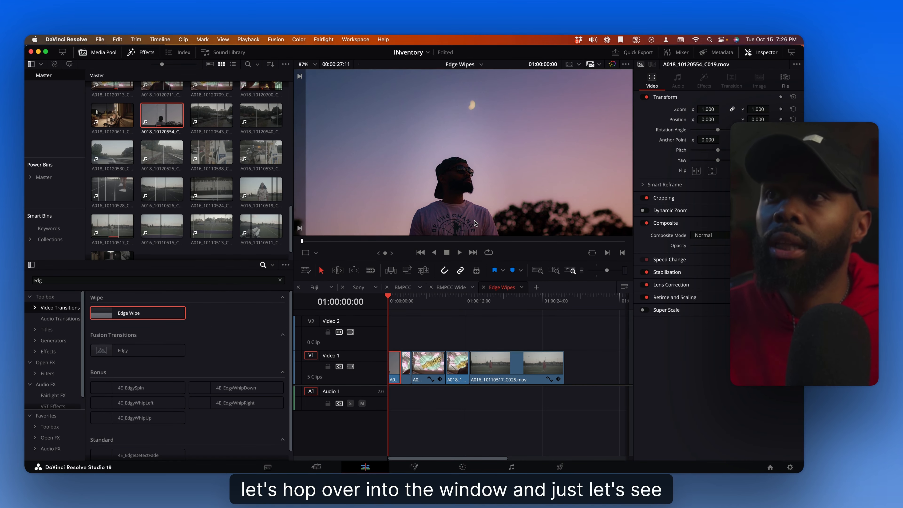
scroll(476, 228, down, 3)
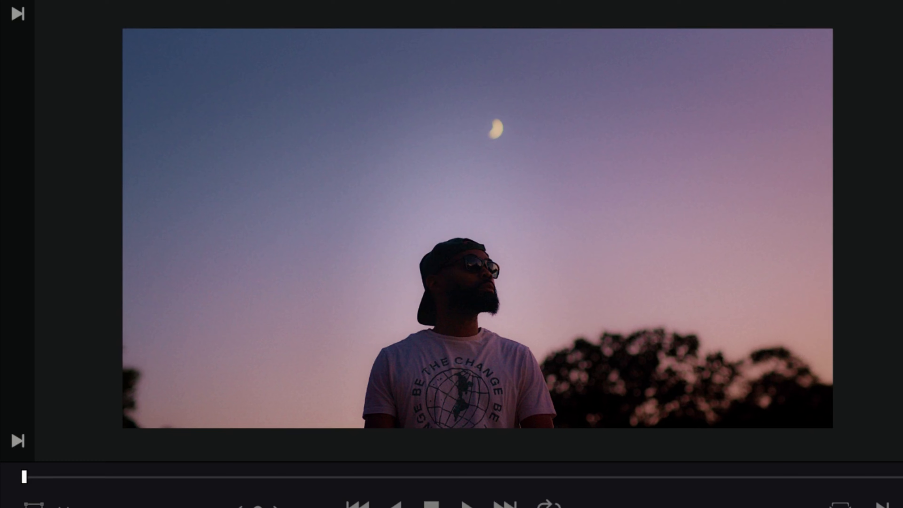
key(shift+d)
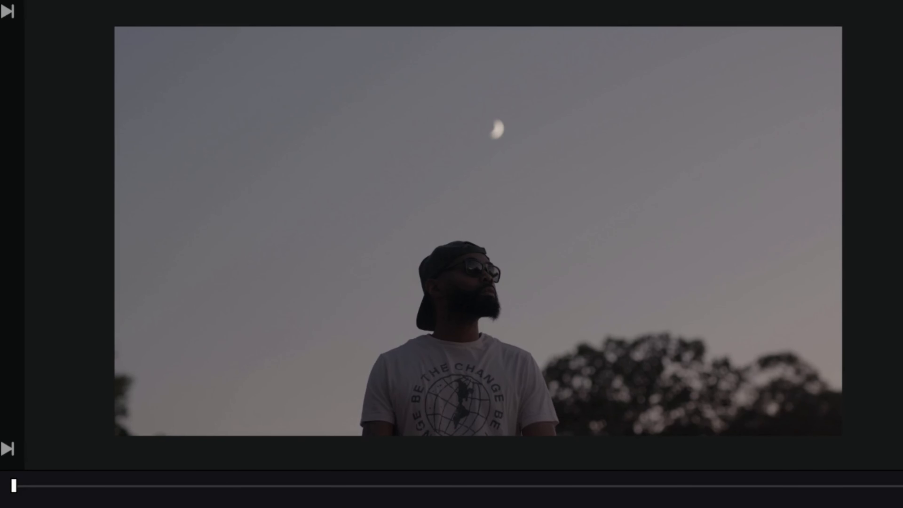
key(shift+d)
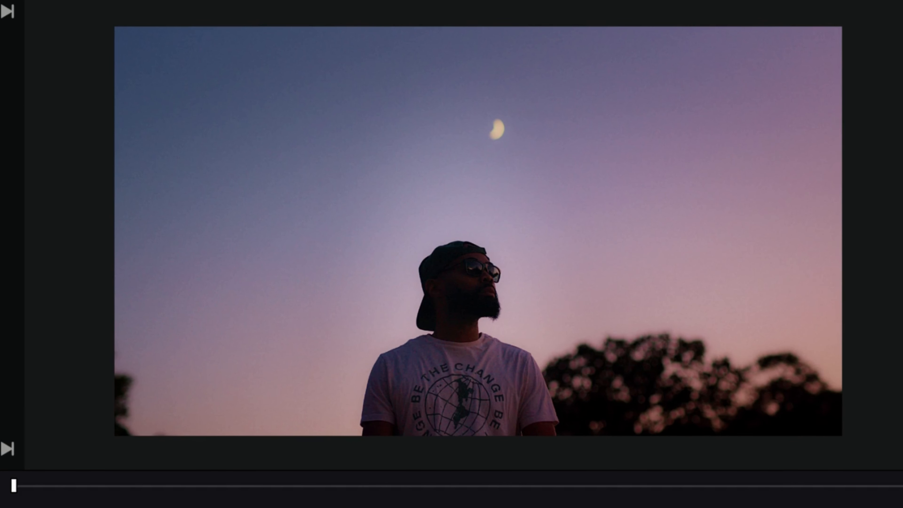